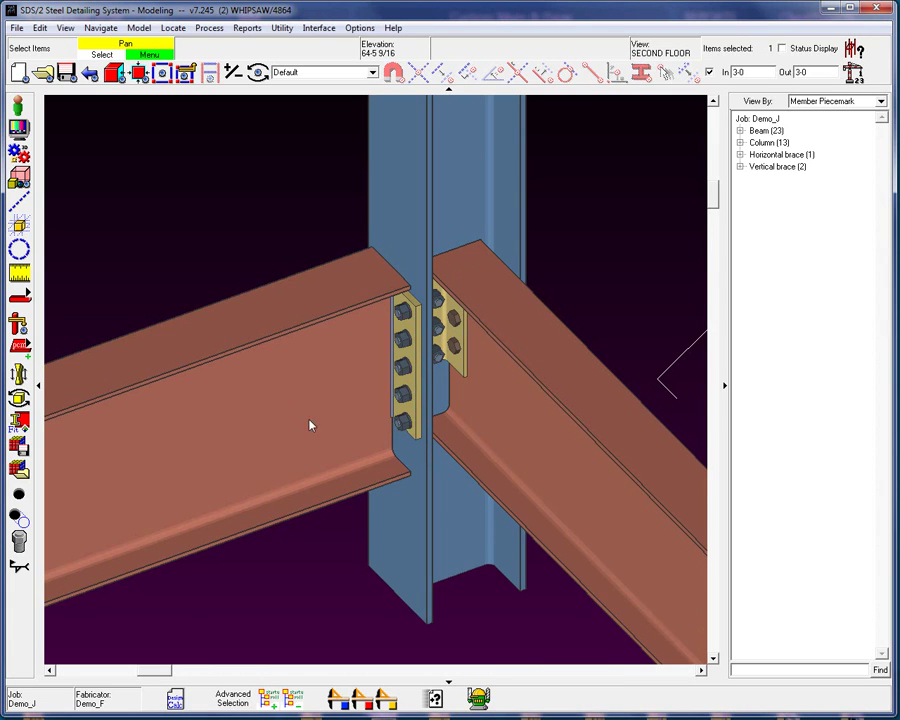
Step: Change the right end's input connection type of the W21x44 beam to End plate and apply the edit
{"action": "double_click", "coordinate": [309, 420]}
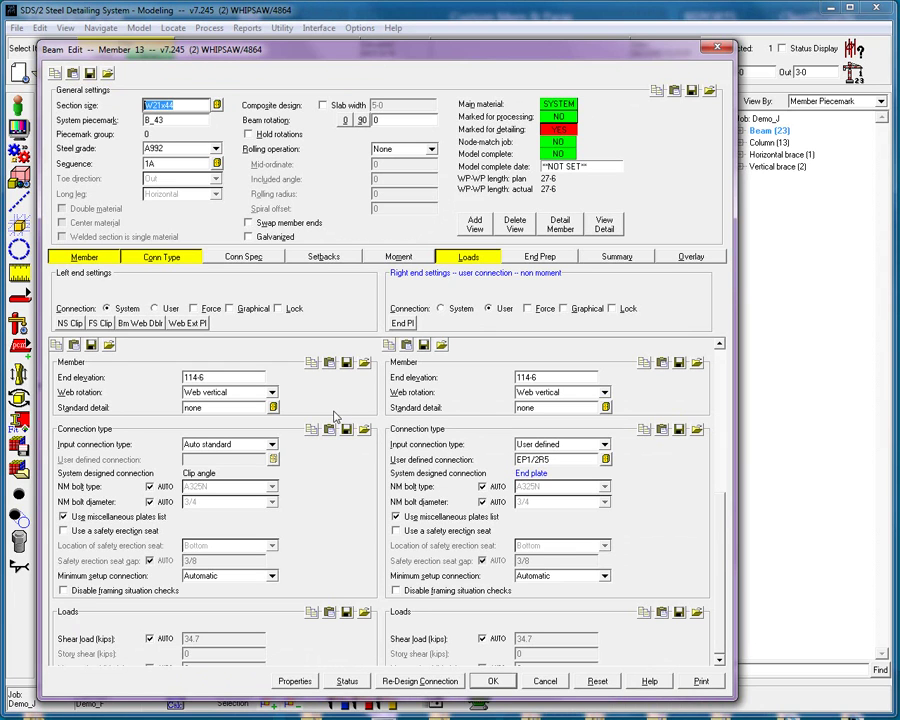
{"action": "left_click", "coordinate": [604, 446]}
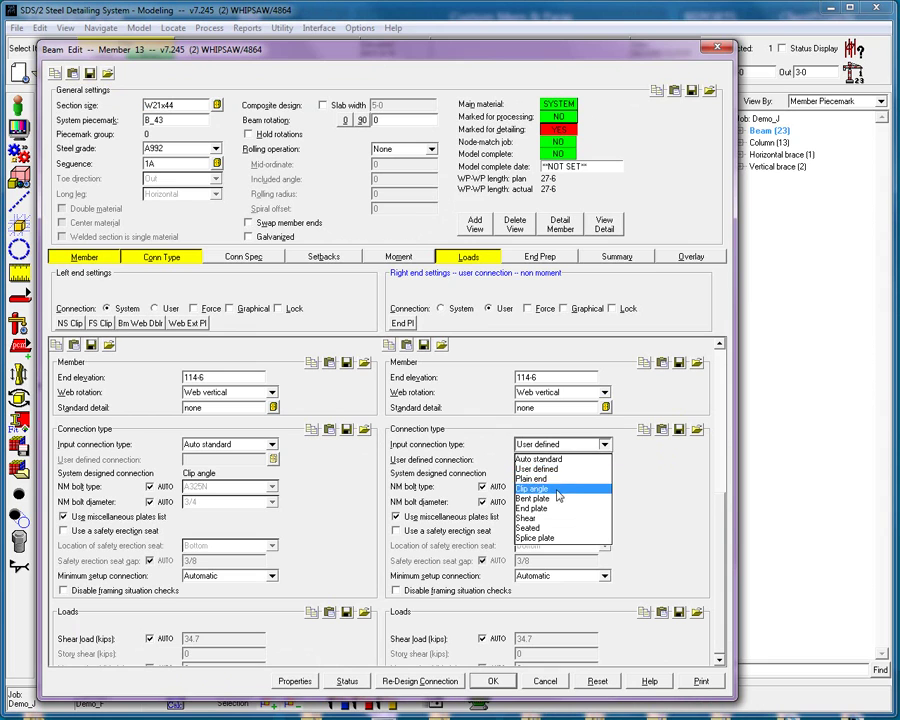
{"action": "left_click", "coordinate": [553, 509]}
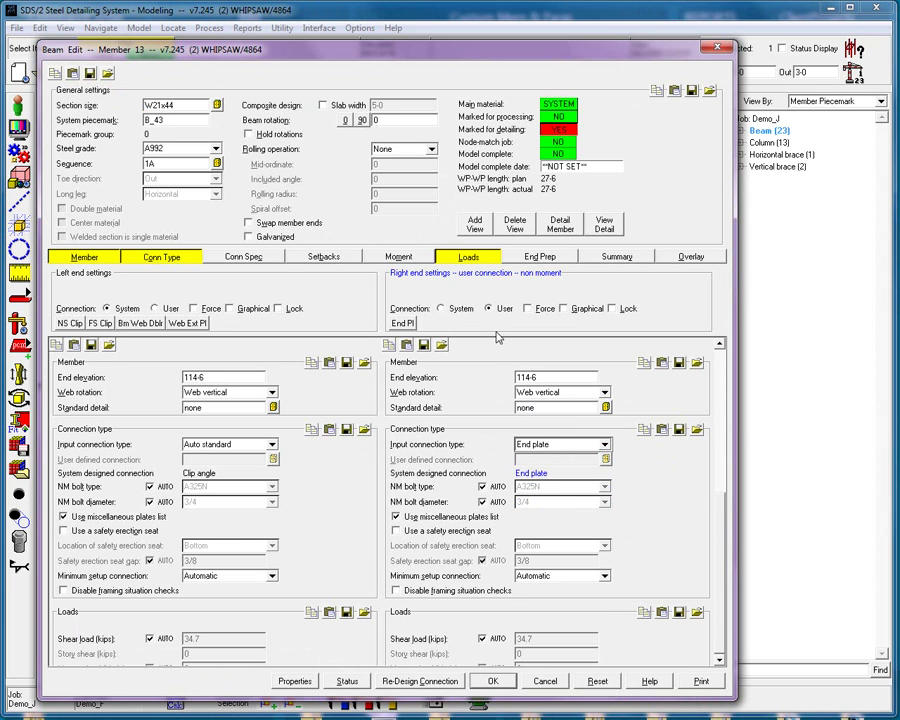
{"action": "left_click", "coordinate": [492, 680]}
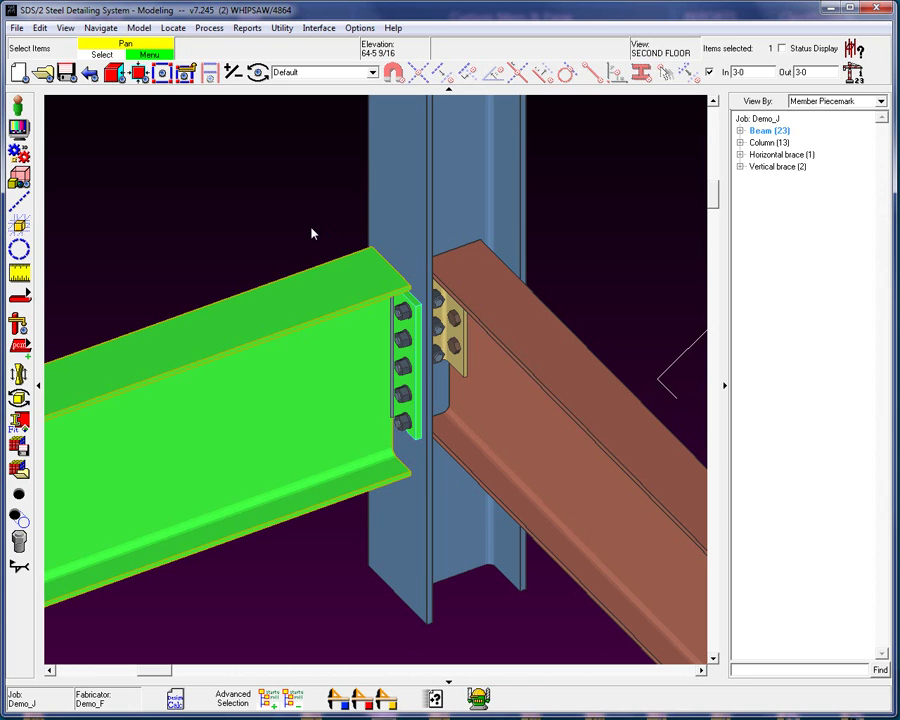
Step: Switch the same beam's right end connection from User to System and apply the edit
{"action": "left_click", "coordinate": [303, 341]}
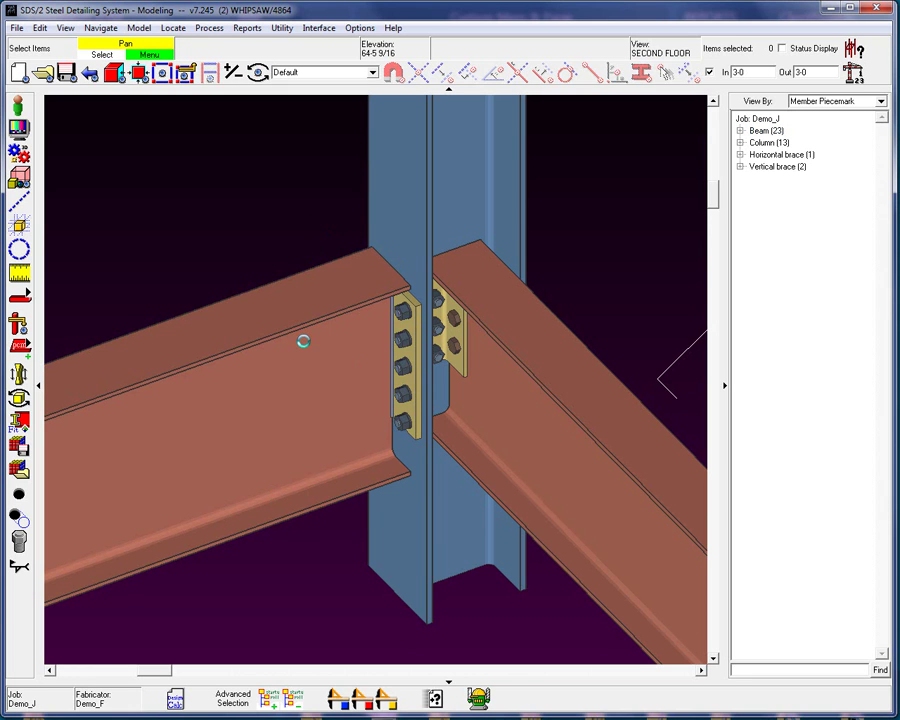
{"action": "double_click", "coordinate": [303, 341]}
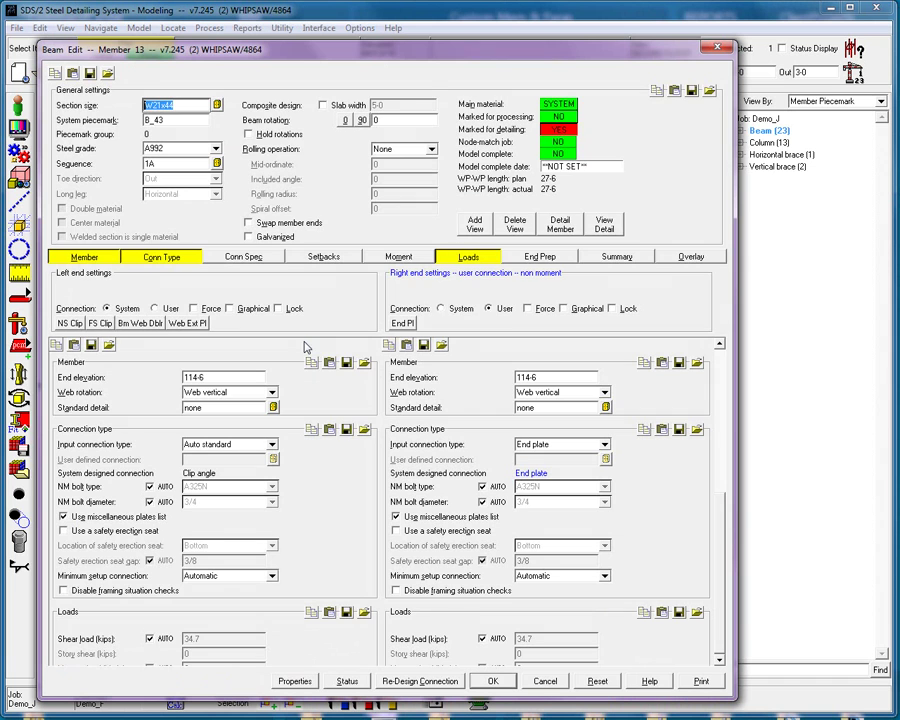
{"action": "left_click", "coordinate": [453, 312]}
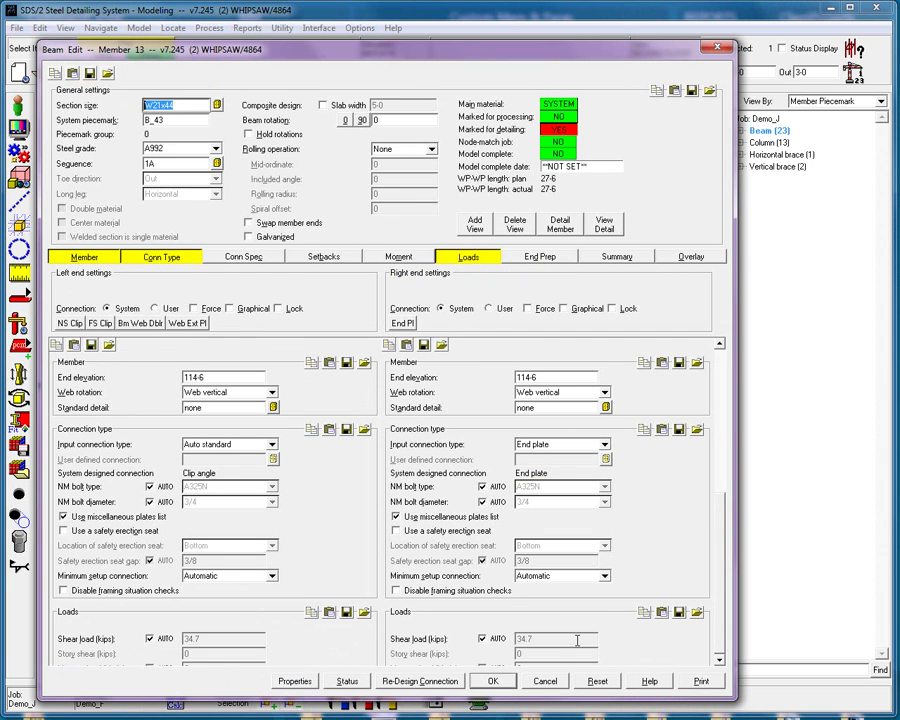
{"action": "left_click", "coordinate": [493, 681]}
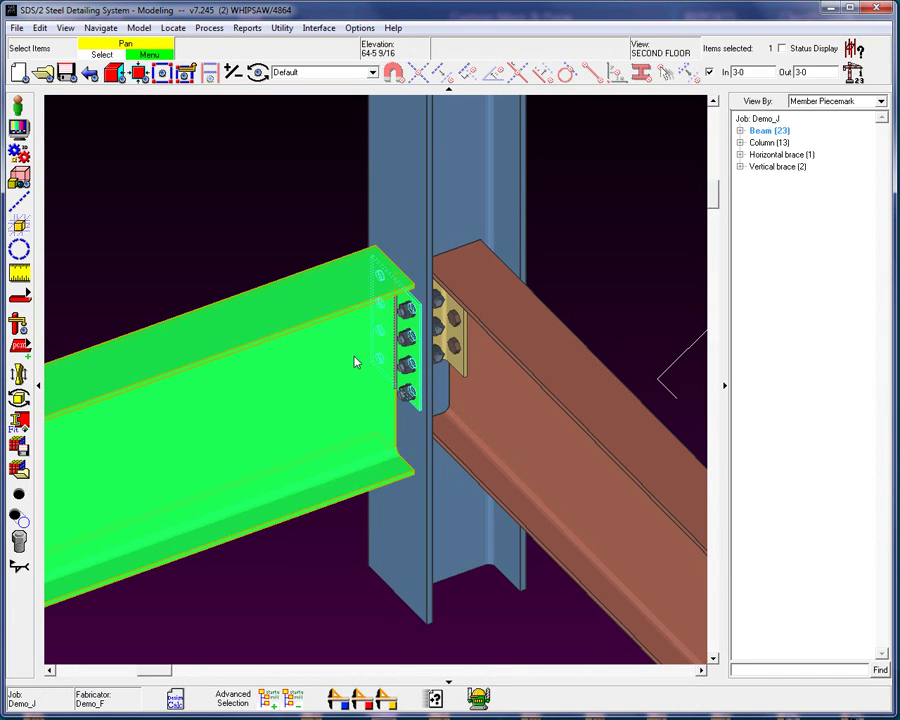
Step: Check the material thickness and size of the end plate connecting the beam to the column
{"action": "left_click", "coordinate": [416, 366]}
{"action": "double_click", "coordinate": [416, 366]}
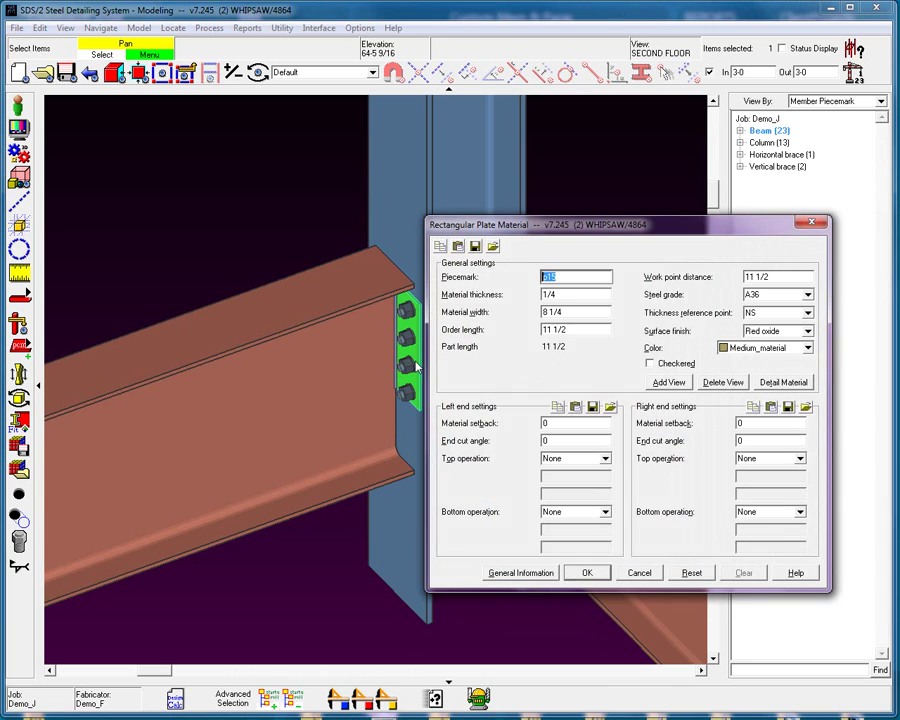
{"action": "key", "text": "Return"}
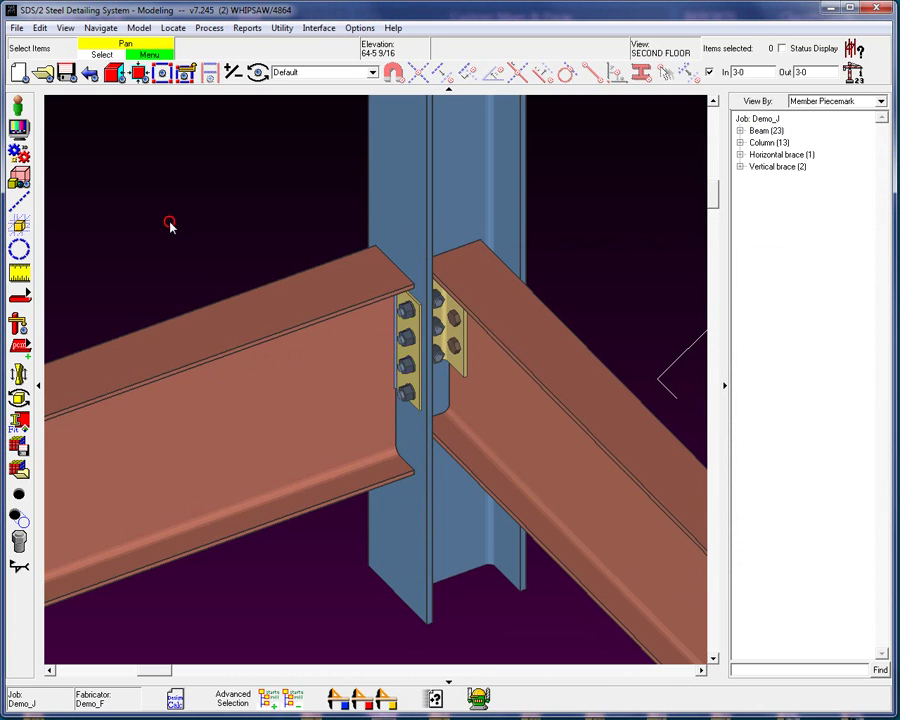
Step: Set the beam's right end tension load to 65 kips, apply it, and inspect the redesigned end plate up close
{"action": "double_click", "coordinate": [271, 415]}
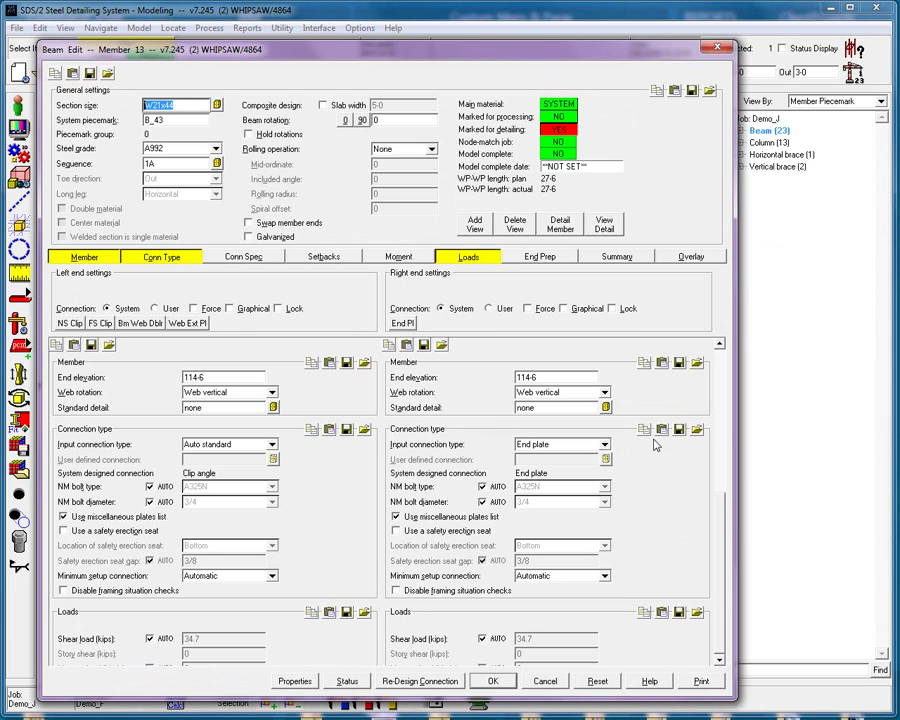
{"action": "scroll", "coordinate": [505, 400], "scroll_direction": "down", "scroll_amount": 1}
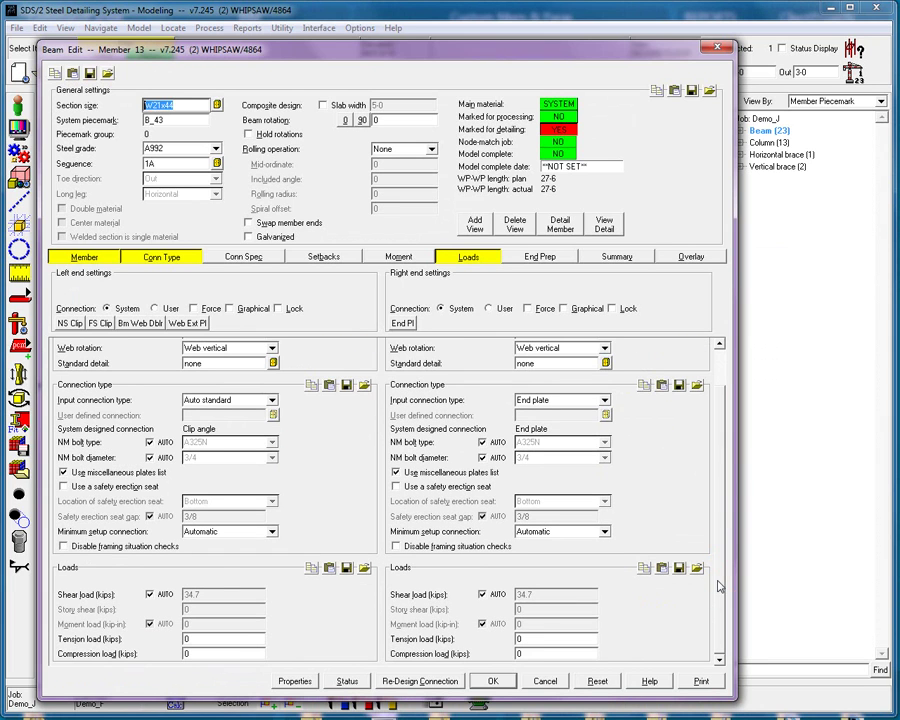
{"action": "left_click", "coordinate": [400, 646]}
{"action": "type", "text": "65"}
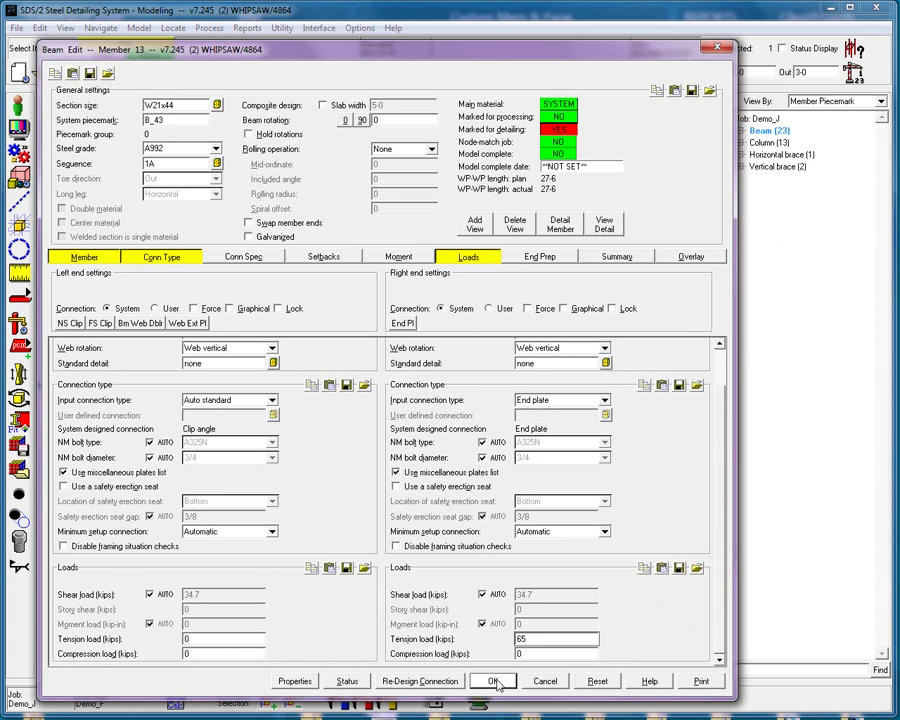
{"action": "key", "text": "Return"}
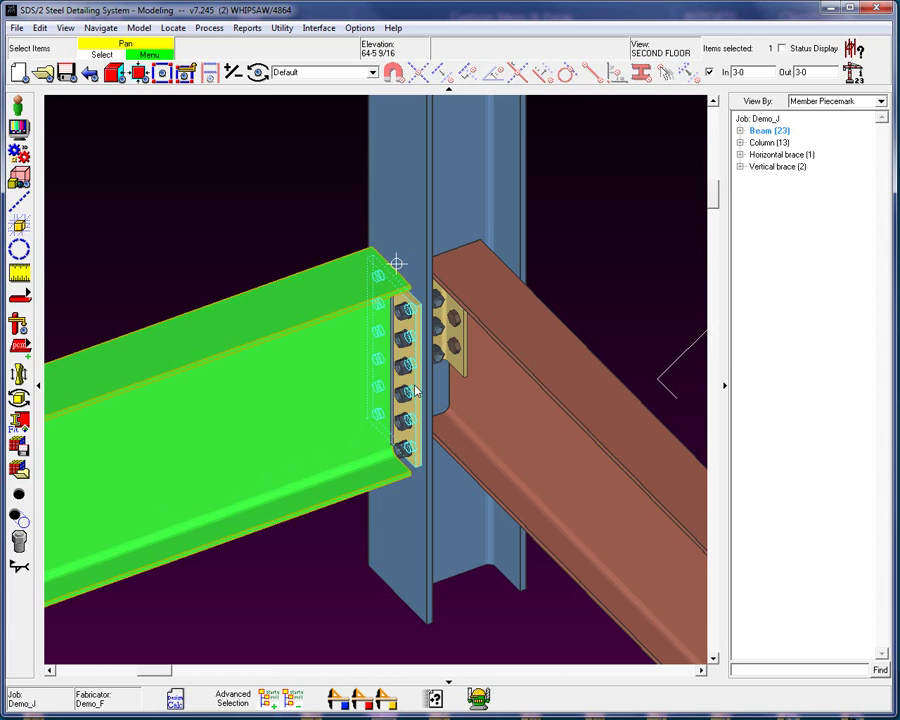
{"action": "scroll", "coordinate": [423, 408], "scroll_direction": "up", "scroll_amount": 2}
{"action": "scroll", "coordinate": [423, 408], "scroll_direction": "up", "scroll_amount": 2}
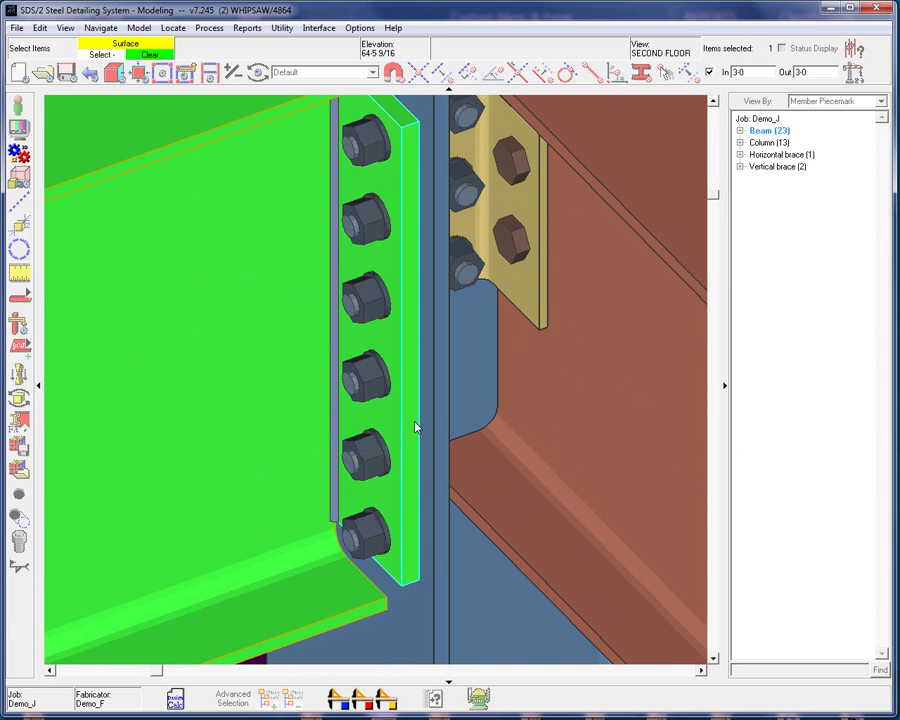
{"action": "key", "text": "Home"}
{"action": "left_click", "coordinate": [334, 230]}
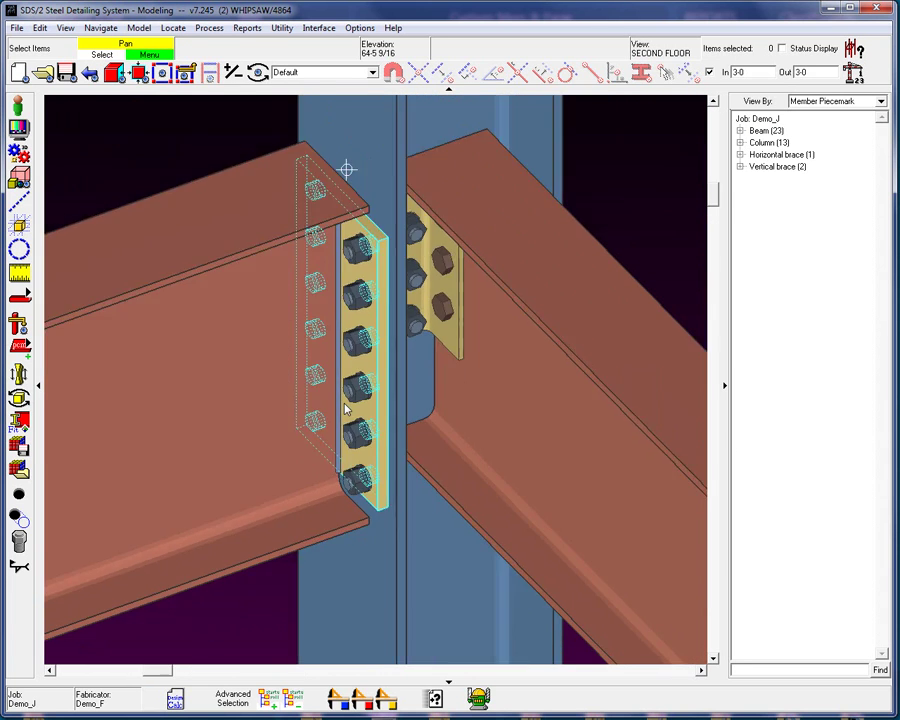
Step: Show the beam's connection specifications and set the right end's expanded vertical bolt spacing option to Yes, then apply the edit
{"action": "scroll", "coordinate": [345, 410], "scroll_direction": "down", "scroll_amount": 3}
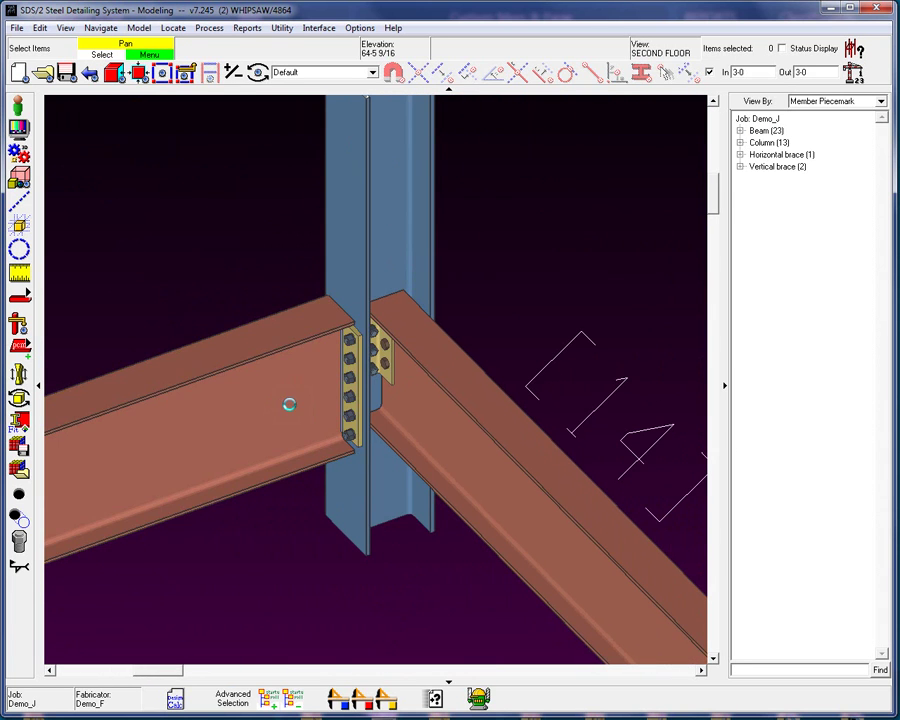
{"action": "double_click", "coordinate": [288, 404]}
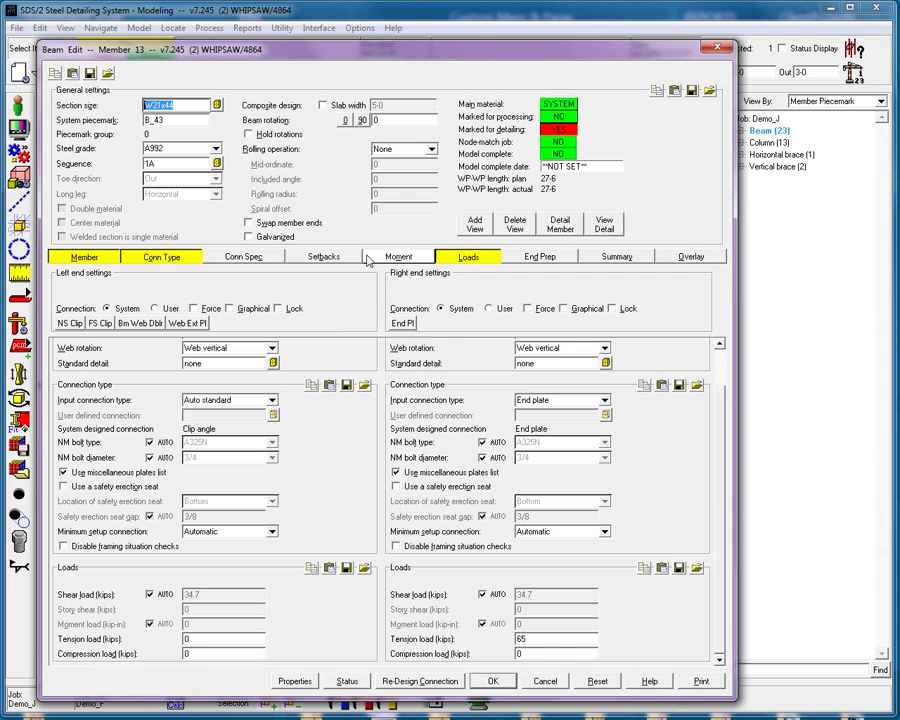
{"action": "left_click", "coordinate": [252, 258]}
{"action": "scroll", "coordinate": [570, 474], "scroll_direction": "down", "scroll_amount": 3}
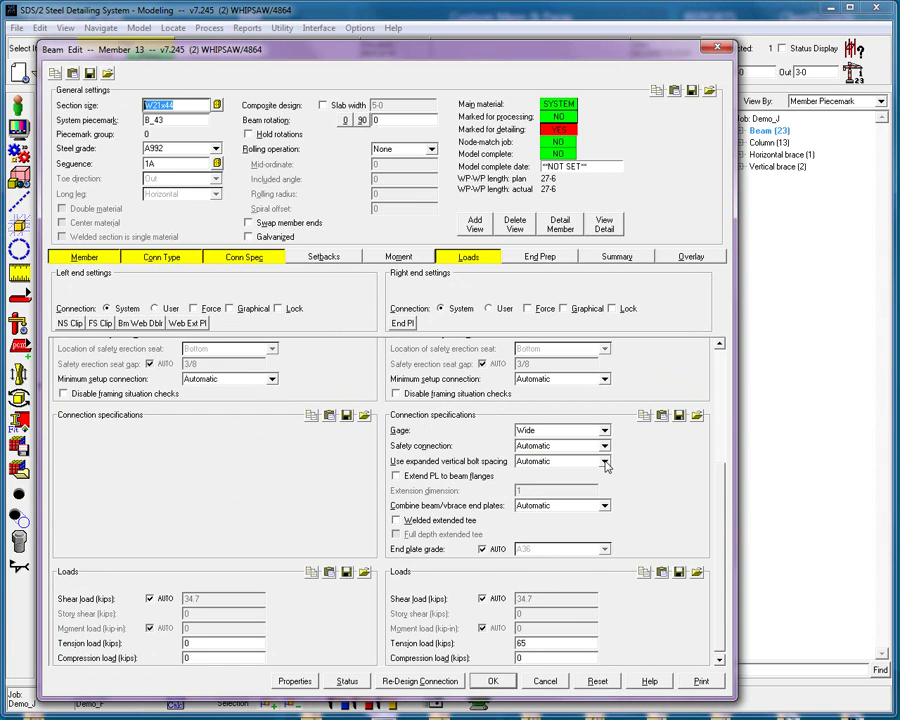
{"action": "left_click", "coordinate": [605, 463]}
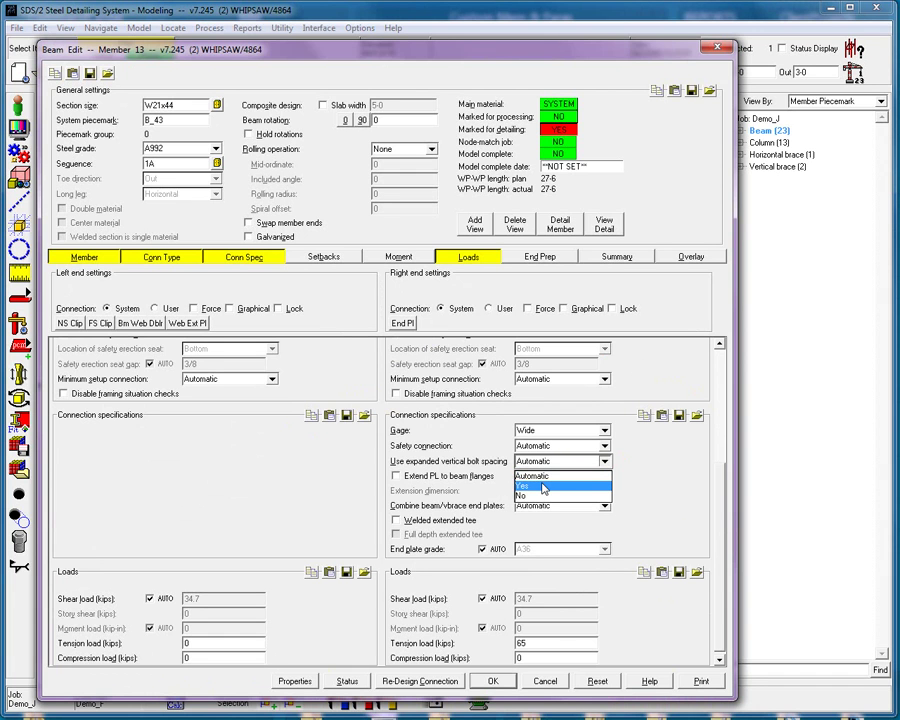
{"action": "left_click", "coordinate": [544, 487]}
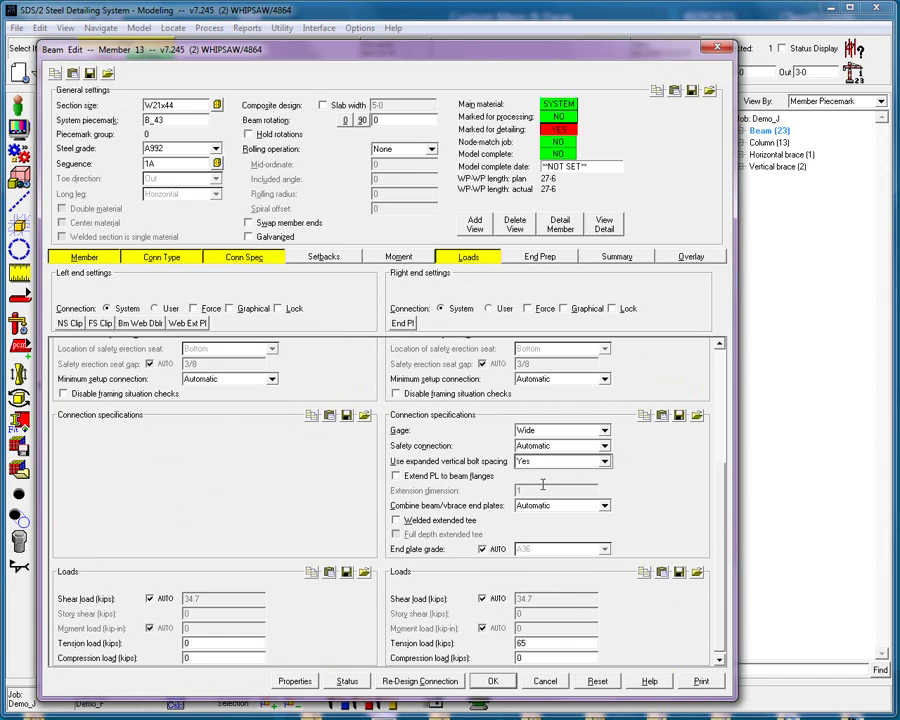
{"action": "left_click", "coordinate": [502, 678]}
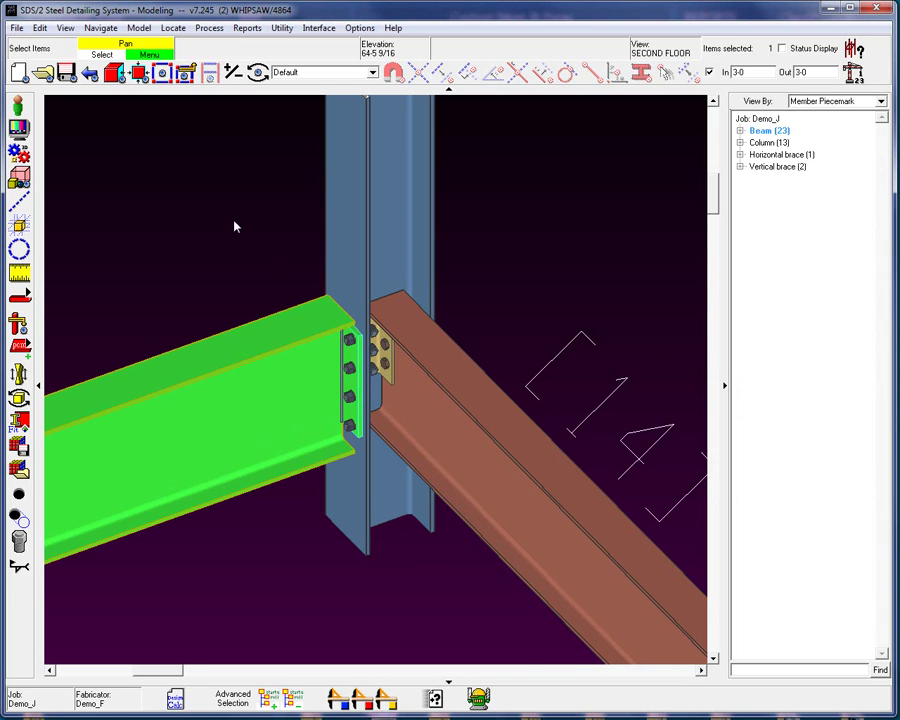
{"action": "left_click", "coordinate": [235, 227]}
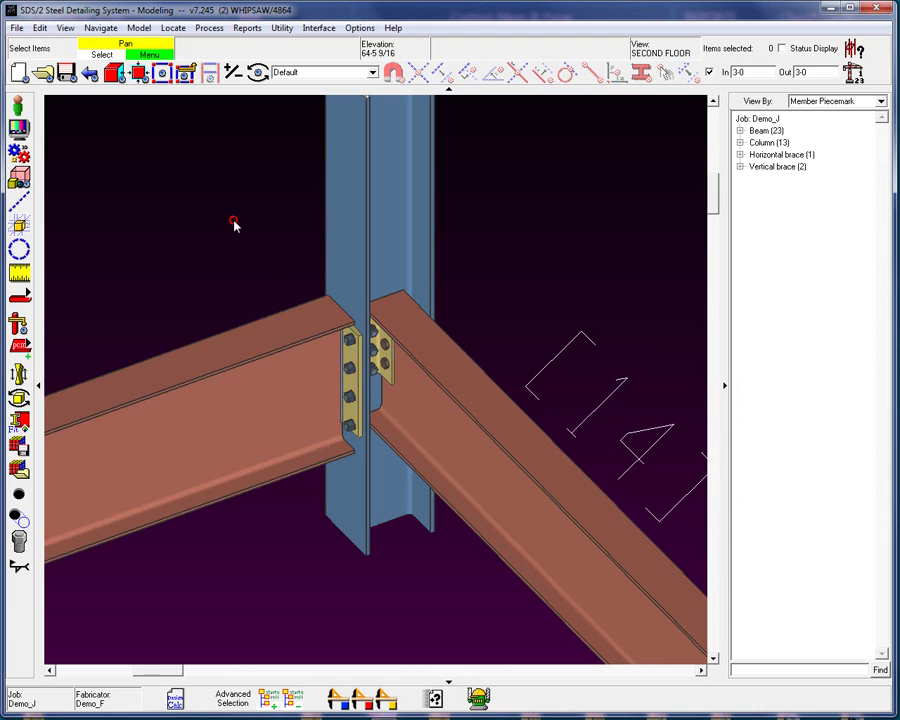
Step: Enable extending the right end plate to the beam flanges with an extension dimension of 1, and apply the edit
{"action": "left_click", "coordinate": [277, 396]}
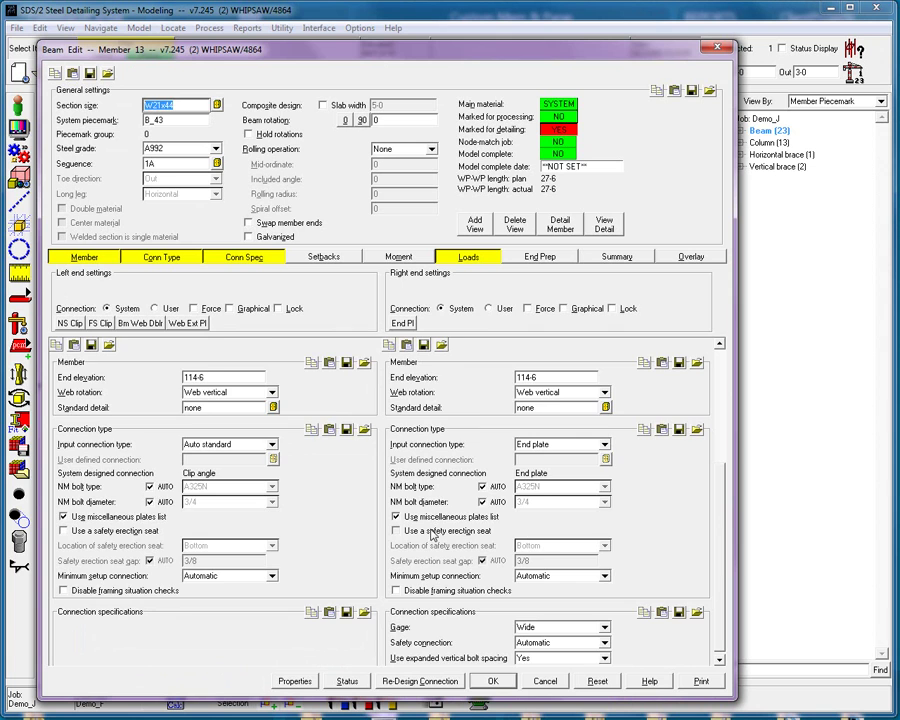
{"action": "scroll", "coordinate": [432, 535], "scroll_direction": "down", "scroll_amount": 5}
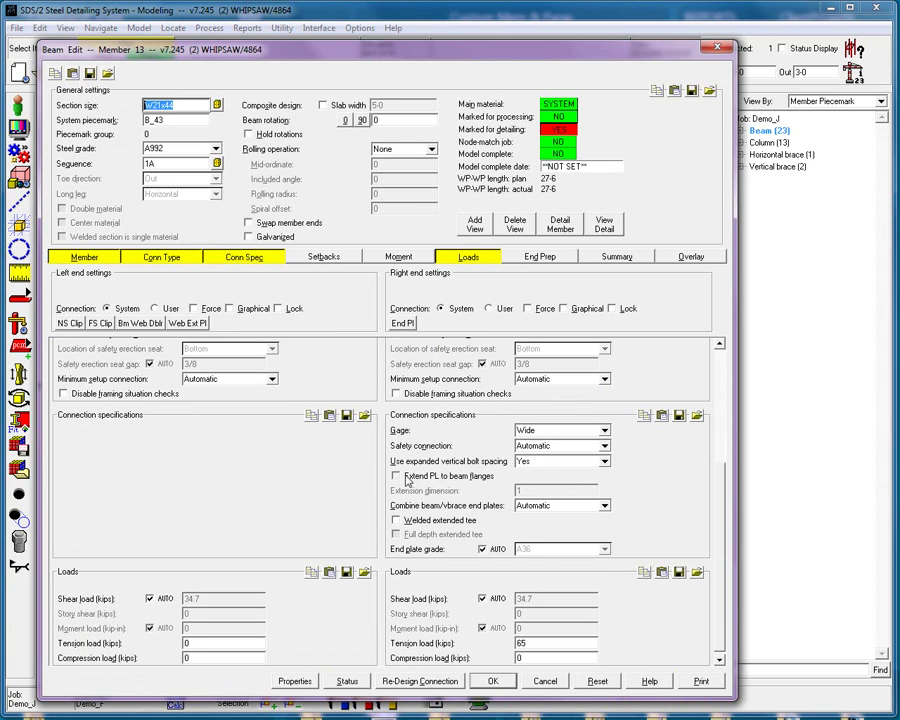
{"action": "left_click", "coordinate": [406, 479]}
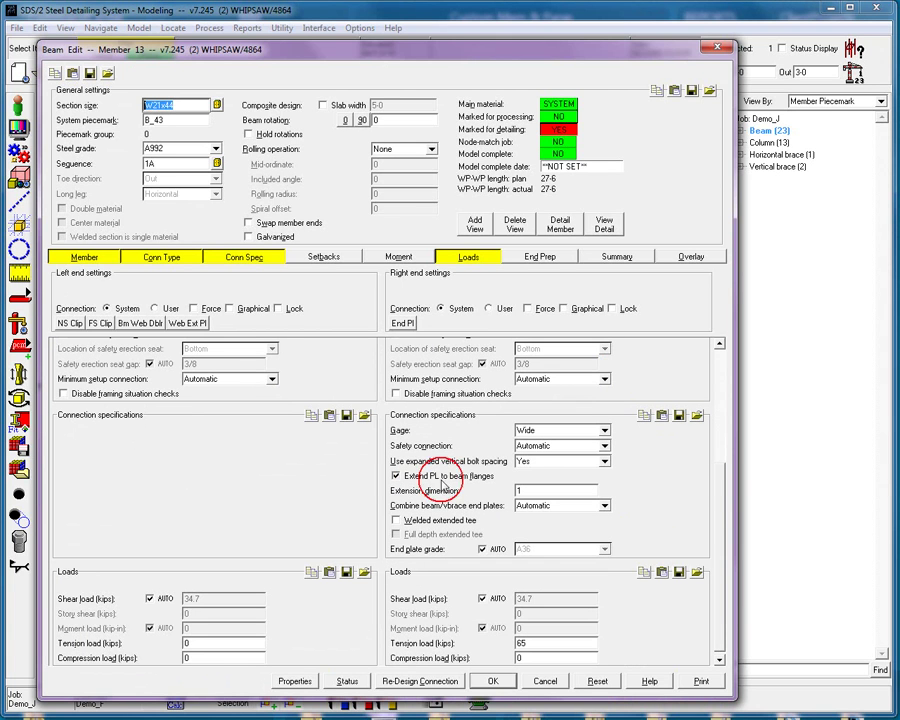
{"action": "left_click", "coordinate": [560, 684]}
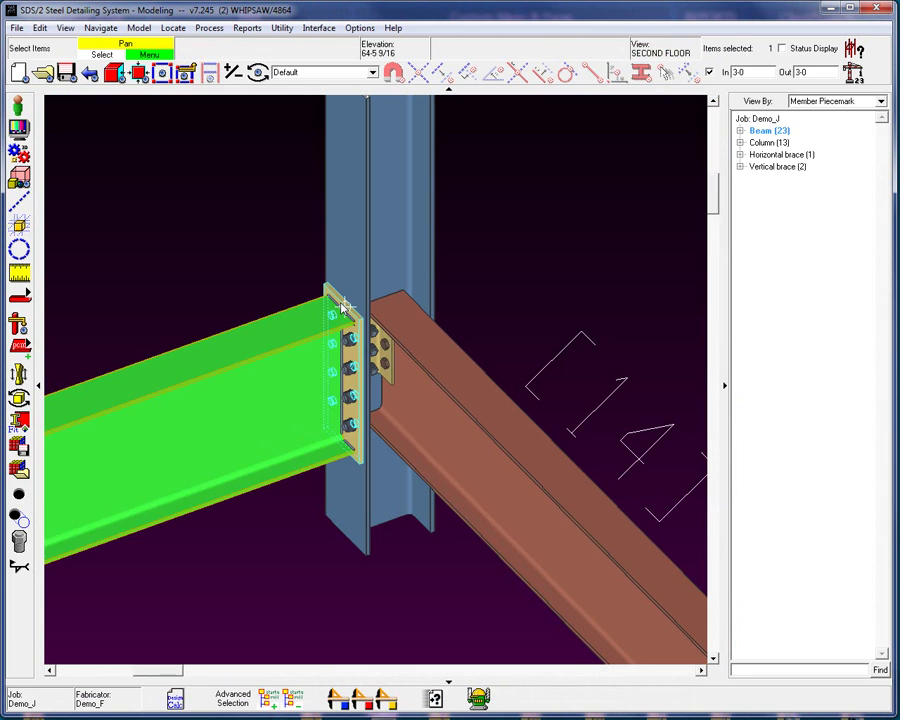
Step: Turn off extending the right end plate to the beam flanges and reset expanded vertical bolt spacing to Automatic, applying both changes
{"action": "left_click", "coordinate": [273, 366]}
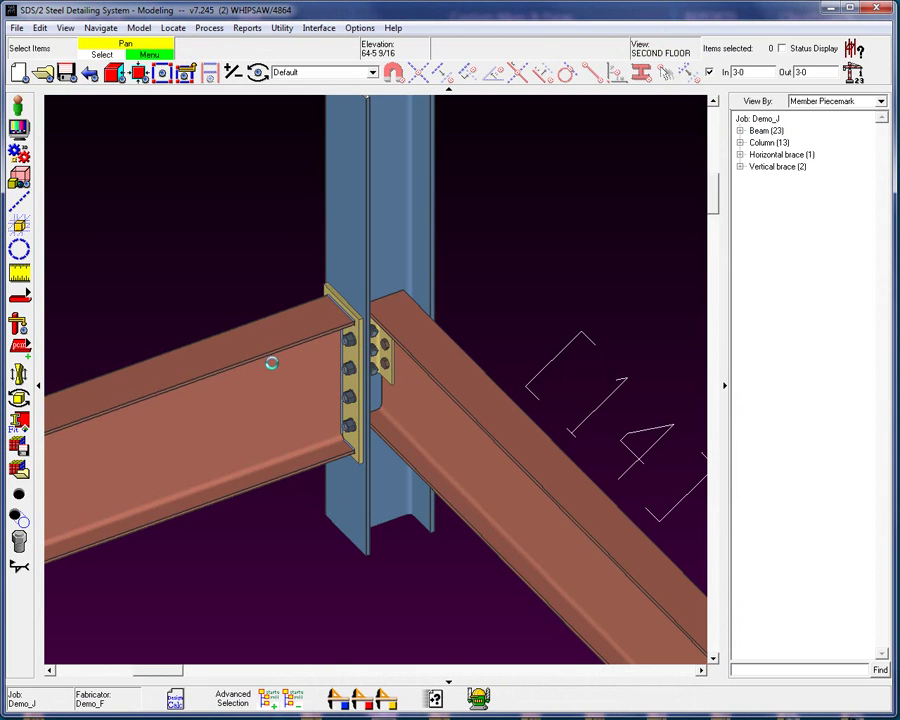
{"action": "left_click", "coordinate": [271, 364]}
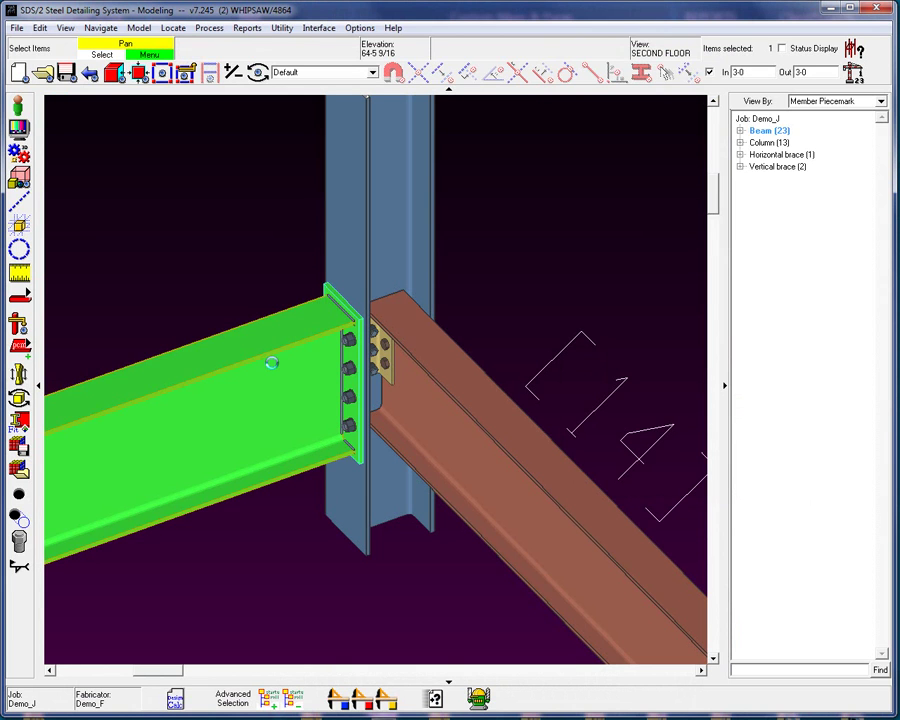
{"action": "double_click", "coordinate": [271, 364]}
{"action": "scroll", "coordinate": [487, 572], "scroll_direction": "down", "scroll_amount": 3}
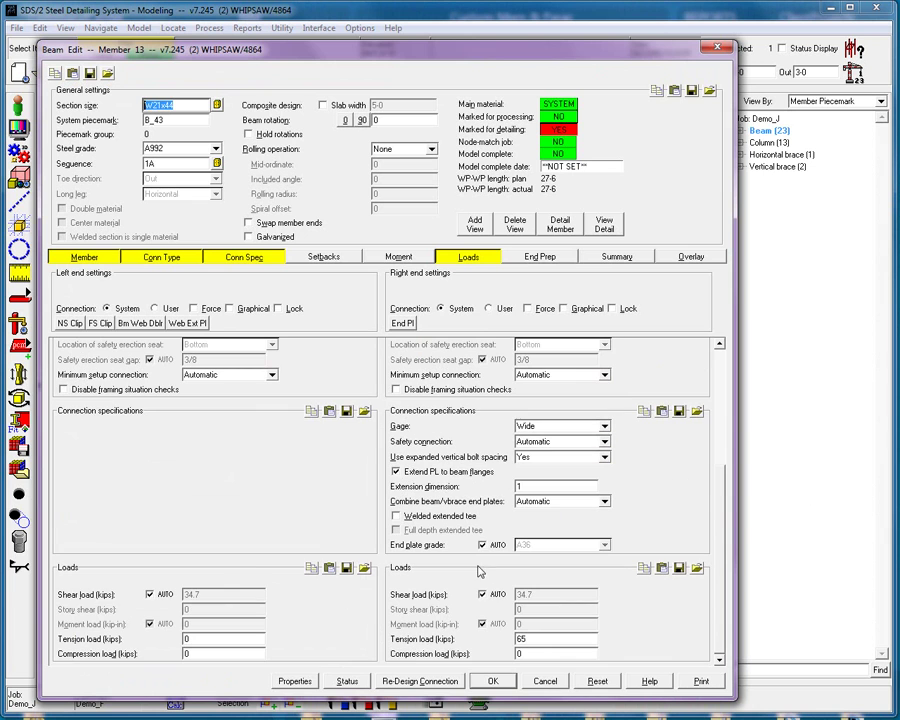
{"action": "left_click", "coordinate": [396, 471]}
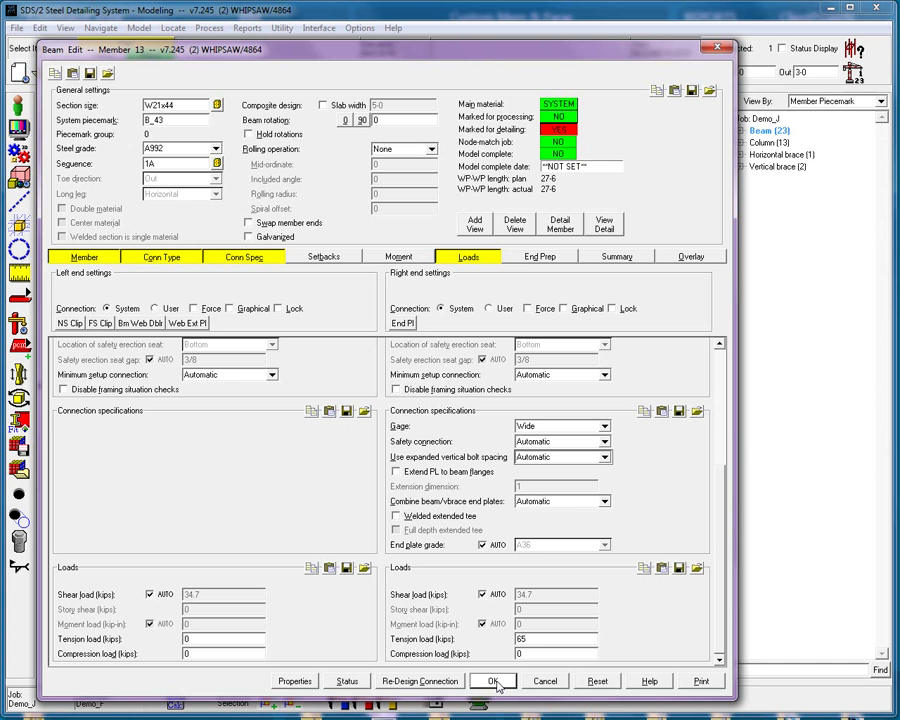
{"action": "left_click", "coordinate": [502, 680]}
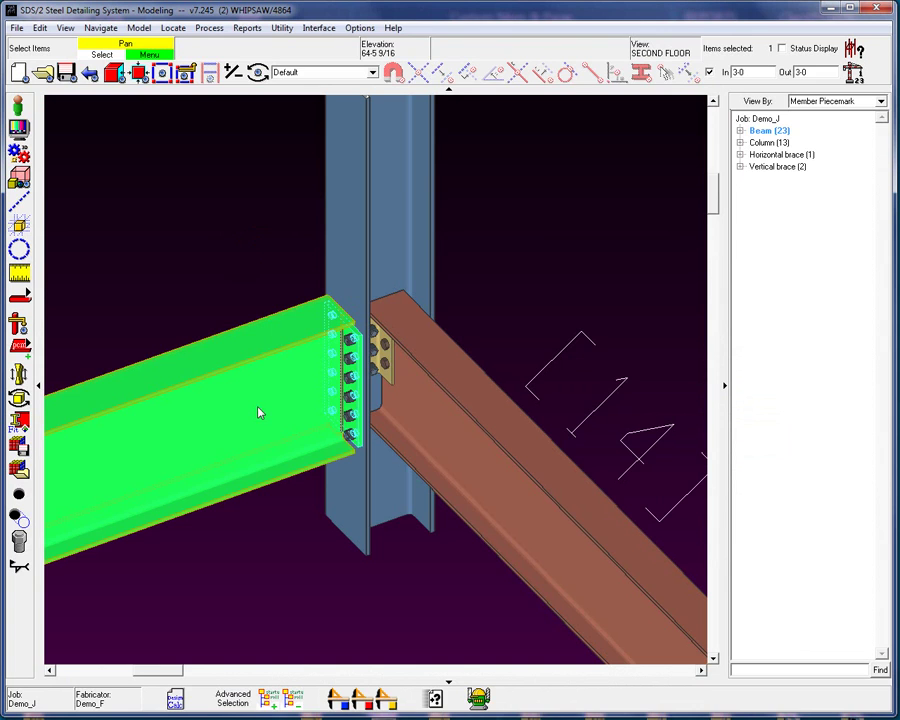
Step: Set the right end tension load of the beam to 85 kips, apply the edit, and clear the selection
{"action": "double_click", "coordinate": [254, 438]}
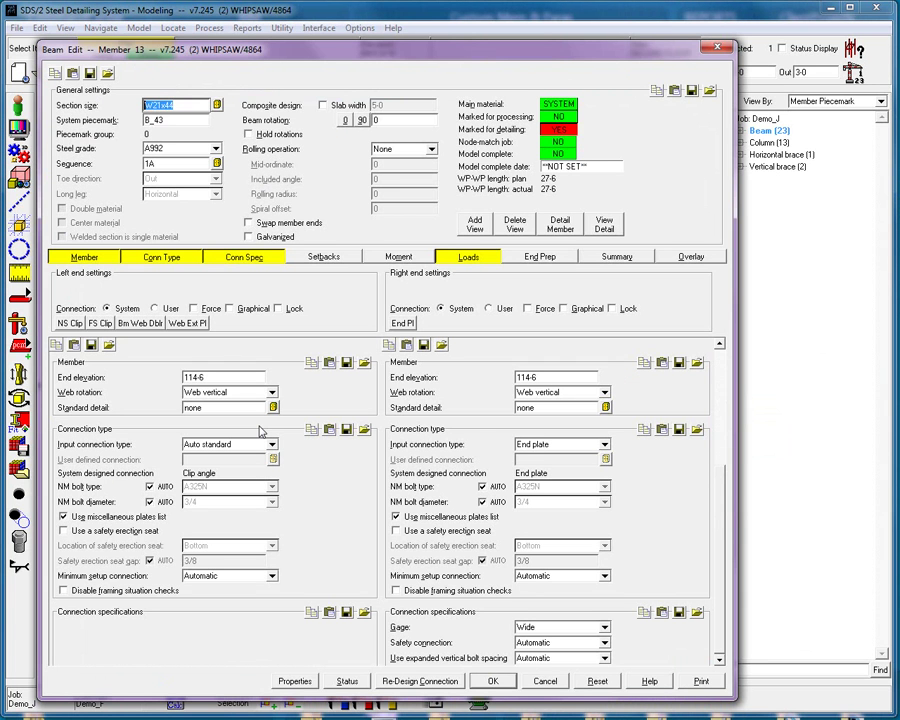
{"action": "left_click", "coordinate": [721, 495]}
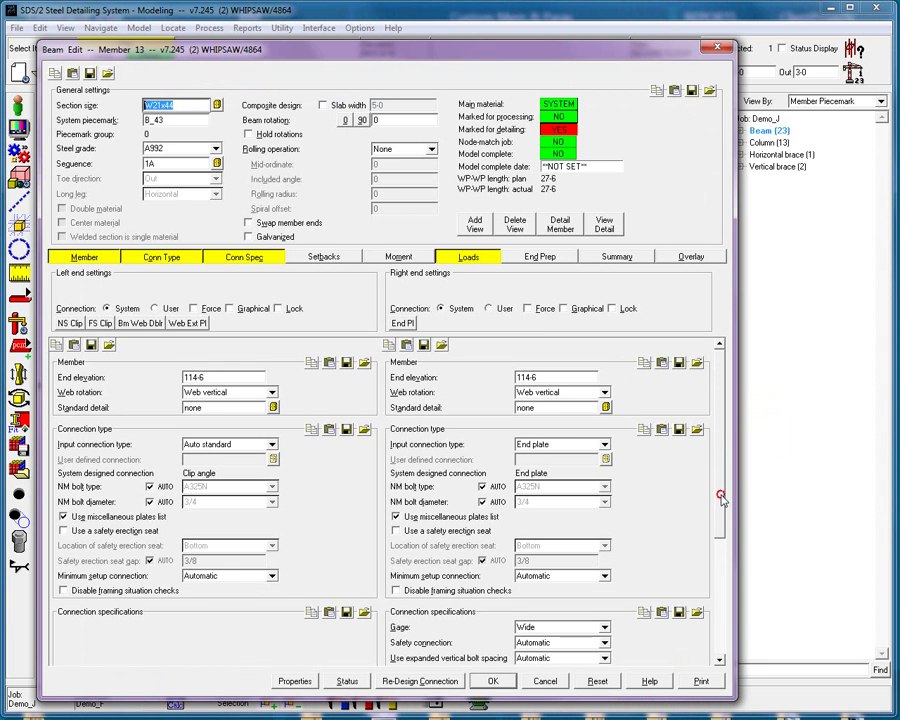
{"action": "left_click_drag", "start_coordinate": [721, 495], "coordinate": [721, 560]}
{"action": "double_click", "coordinate": [504, 638]}
{"action": "type", "text": "65"}
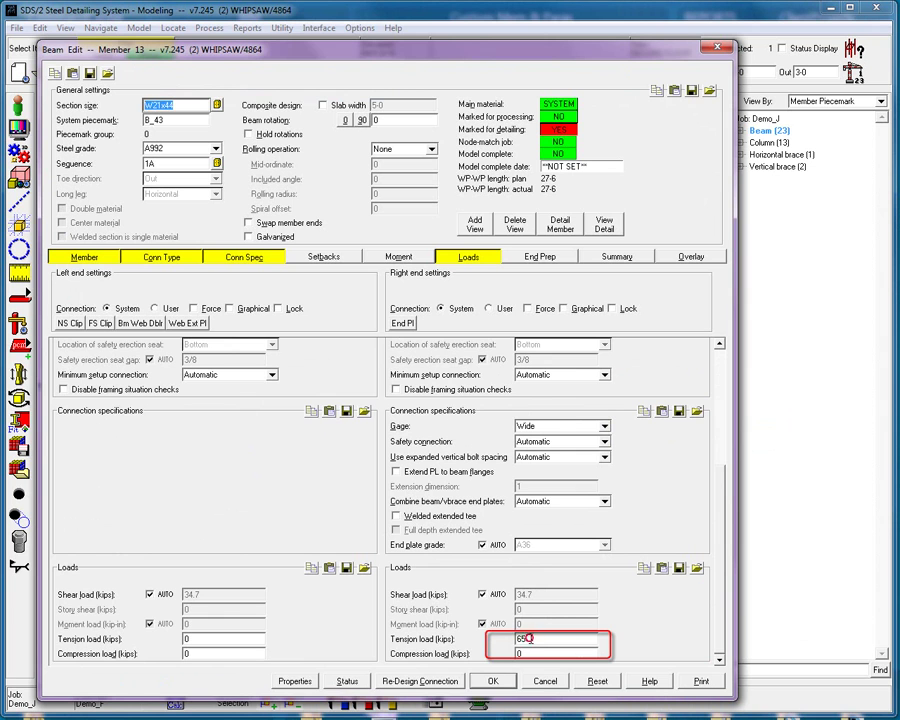
{"action": "double_click", "coordinate": [494, 638]}
{"action": "type", "text": "85"}
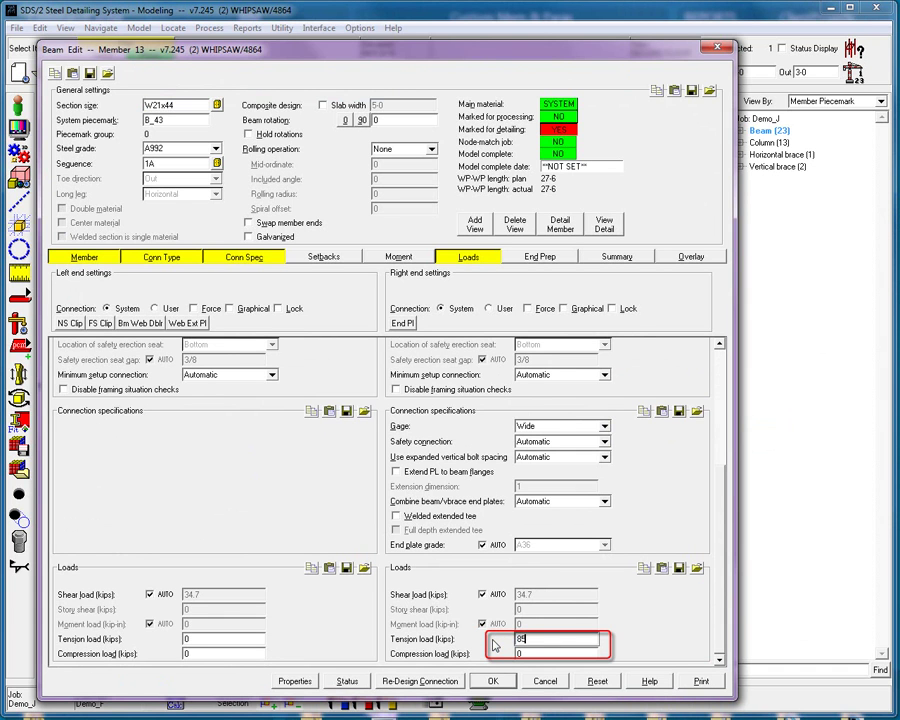
{"action": "left_click", "coordinate": [492, 681]}
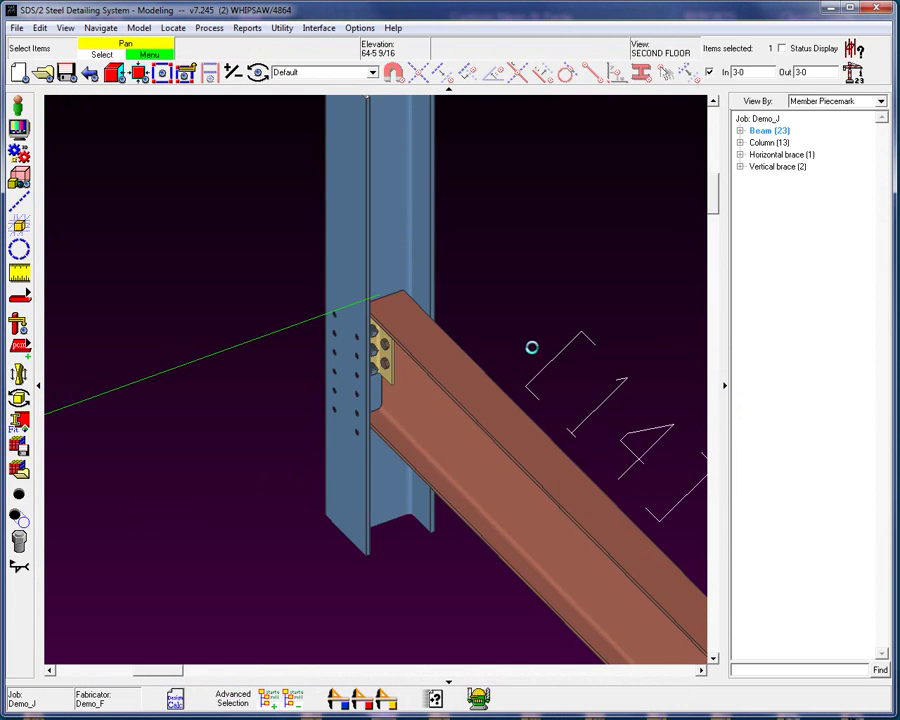
{"action": "left_click", "coordinate": [511, 349]}
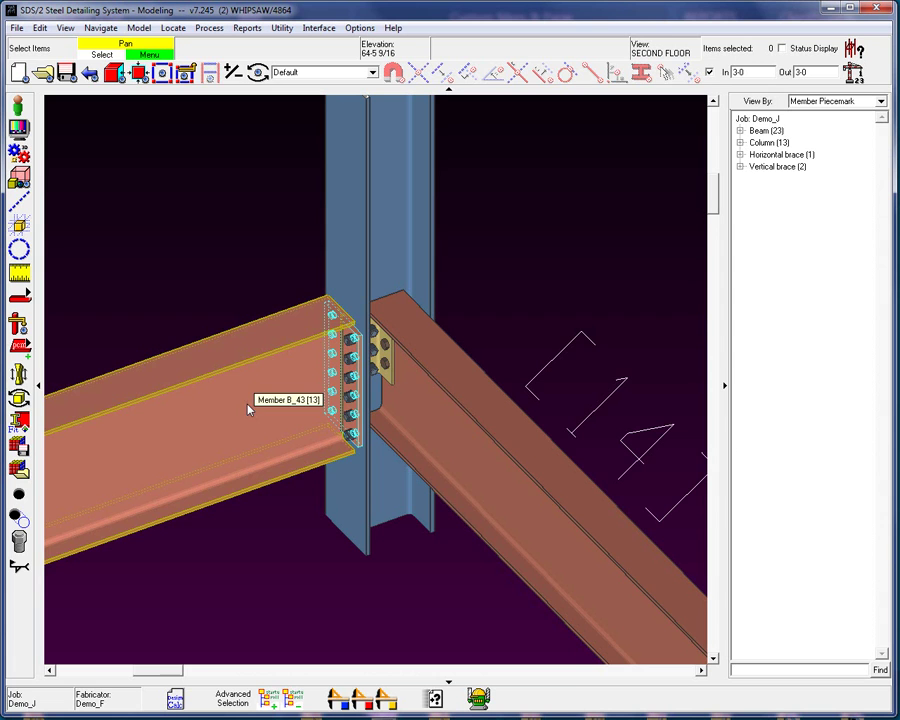
Step: Check the thickness and dimensions of the beam's right end plate in its material properties, closing them without changes
{"action": "scroll", "coordinate": [340, 410], "scroll_direction": "up", "scroll_amount": 3}
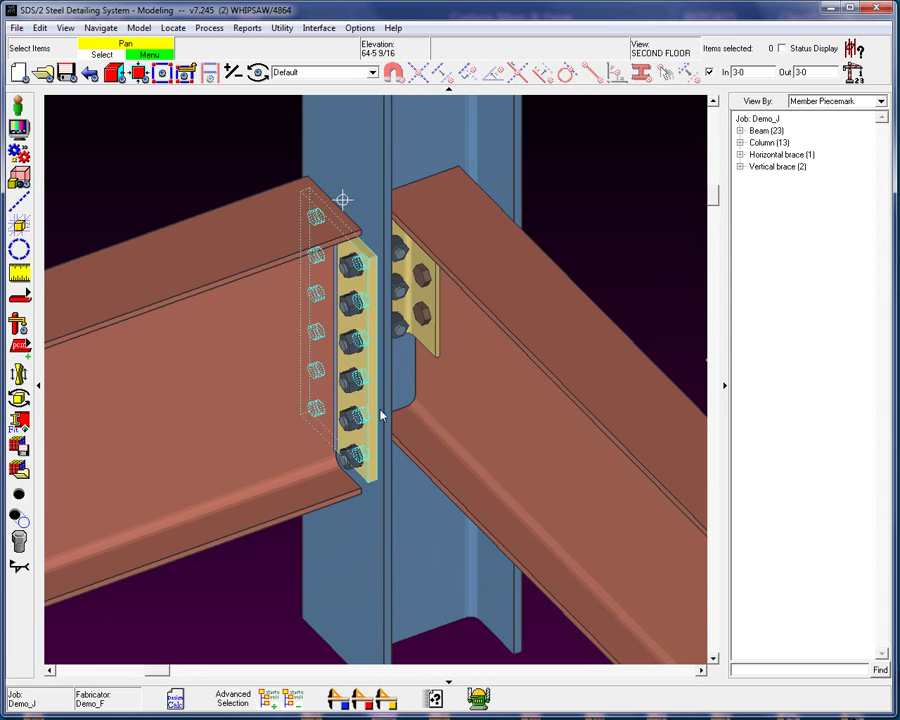
{"action": "double_click", "coordinate": [367, 412]}
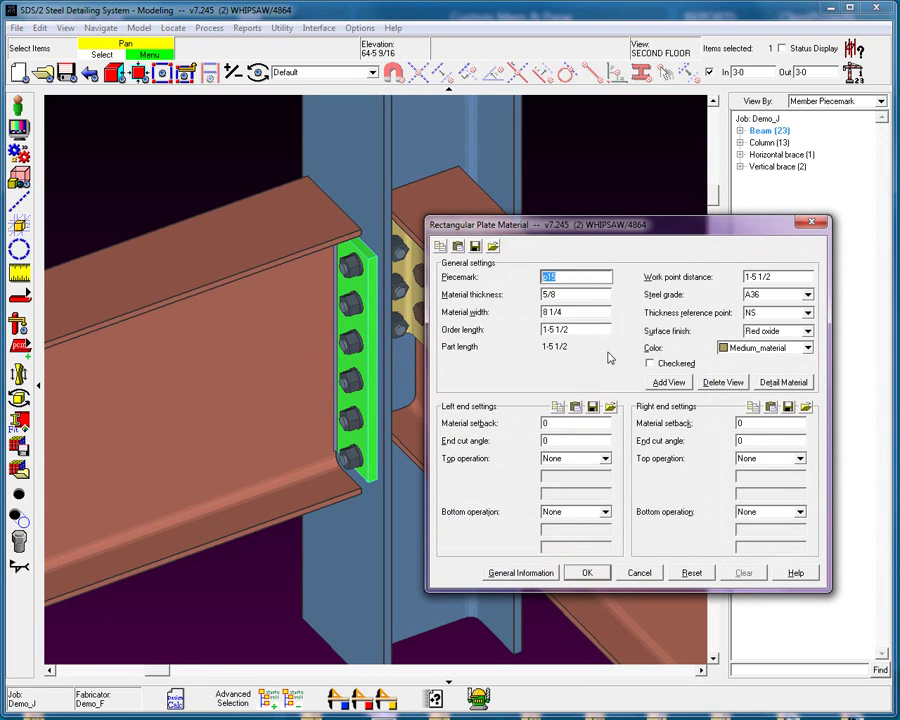
{"action": "left_click", "coordinate": [639, 572]}
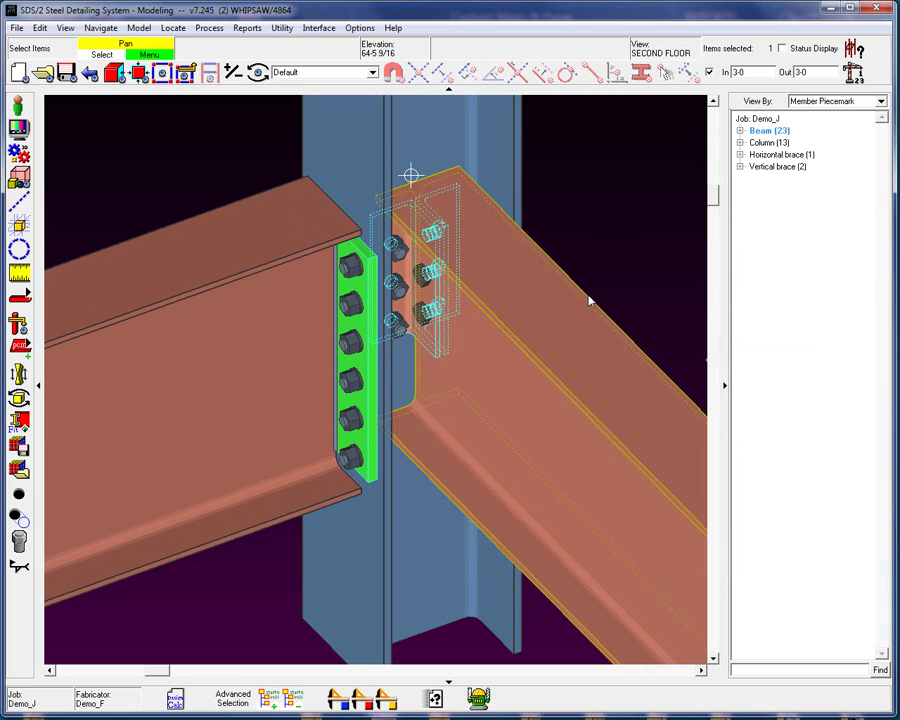
{"action": "left_click", "coordinate": [594, 234]}
{"action": "middle_click_drag", "start_coordinate": [440, 310], "coordinate": [227, 367]}
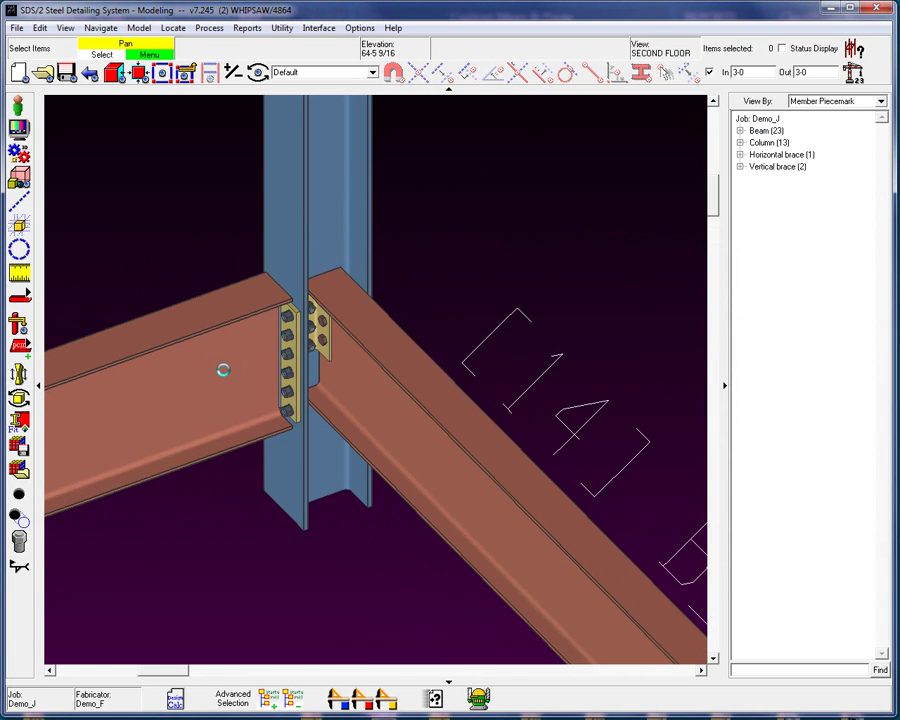
Step: Set the right end tension load of the beam to 86 kips and apply the edit
{"action": "left_click", "coordinate": [223, 370]}
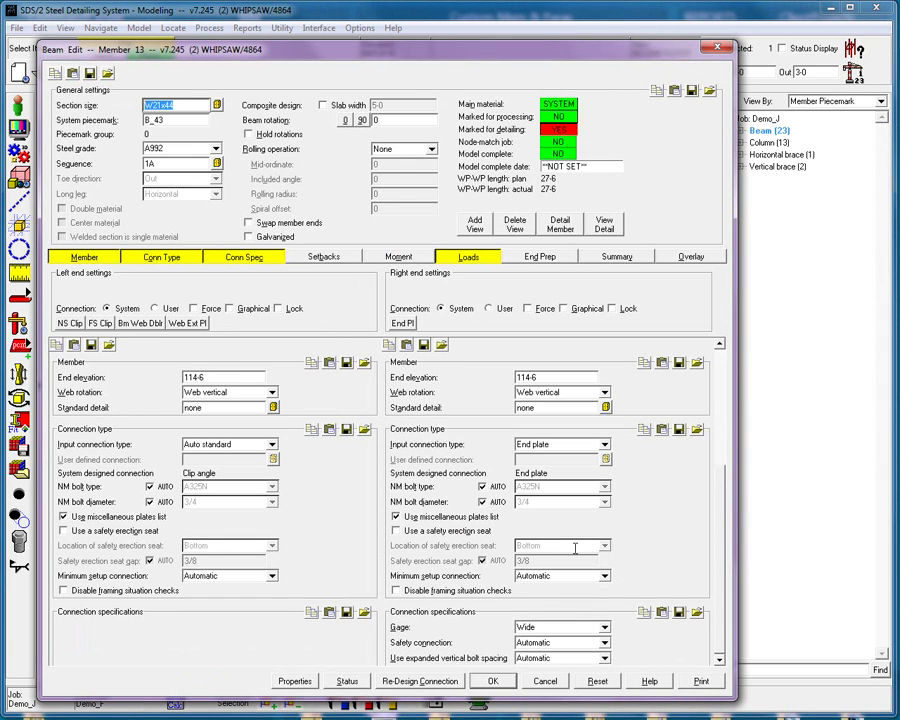
{"action": "left_click", "coordinate": [726, 566]}
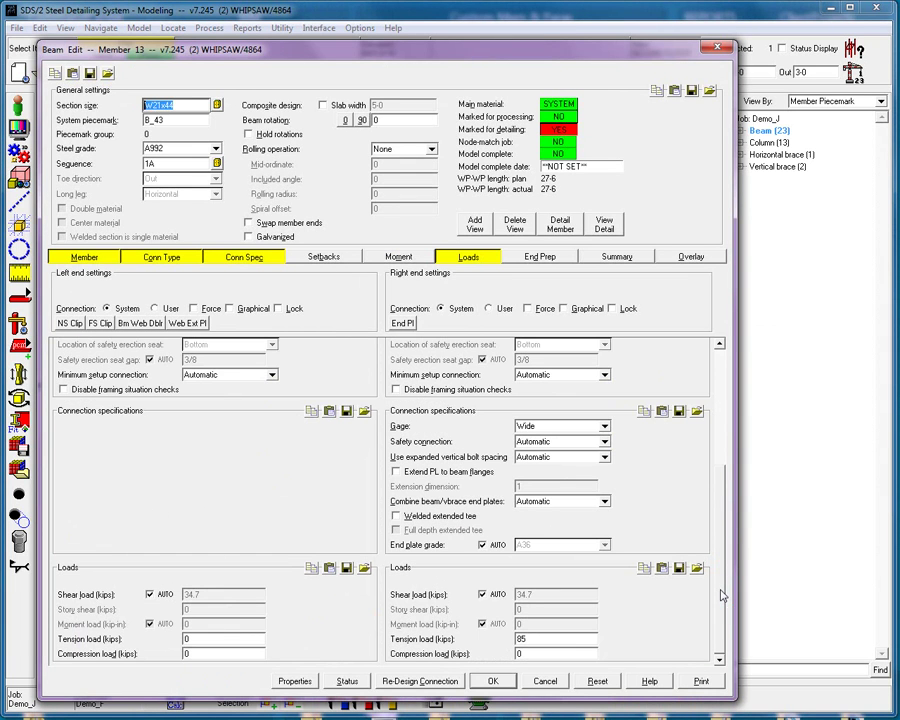
{"action": "double_click", "coordinate": [541, 640]}
{"action": "type", "text": "86"}
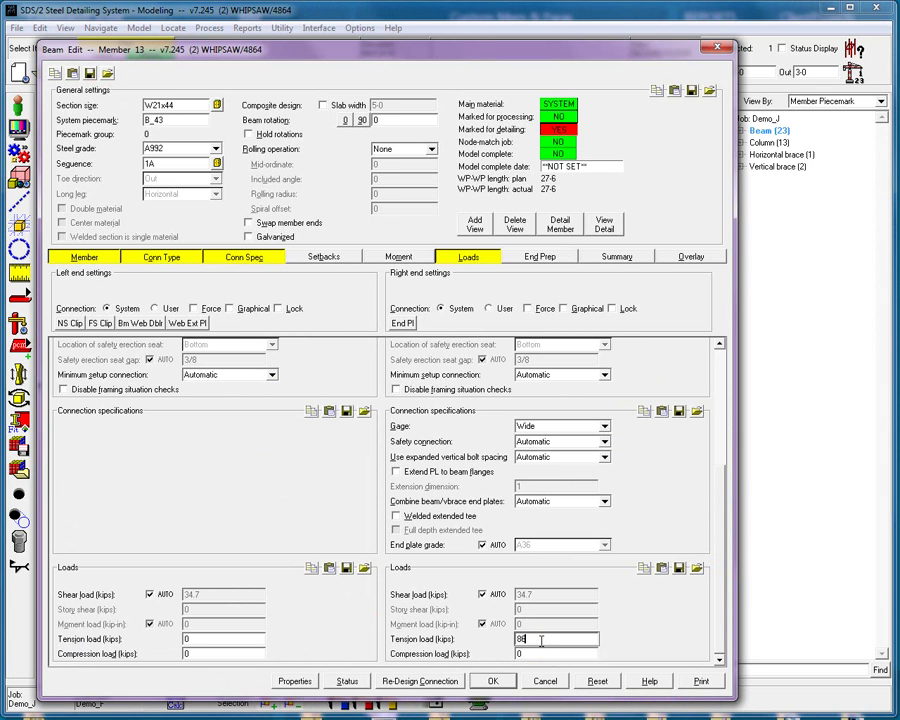
{"action": "left_click", "coordinate": [493, 681]}
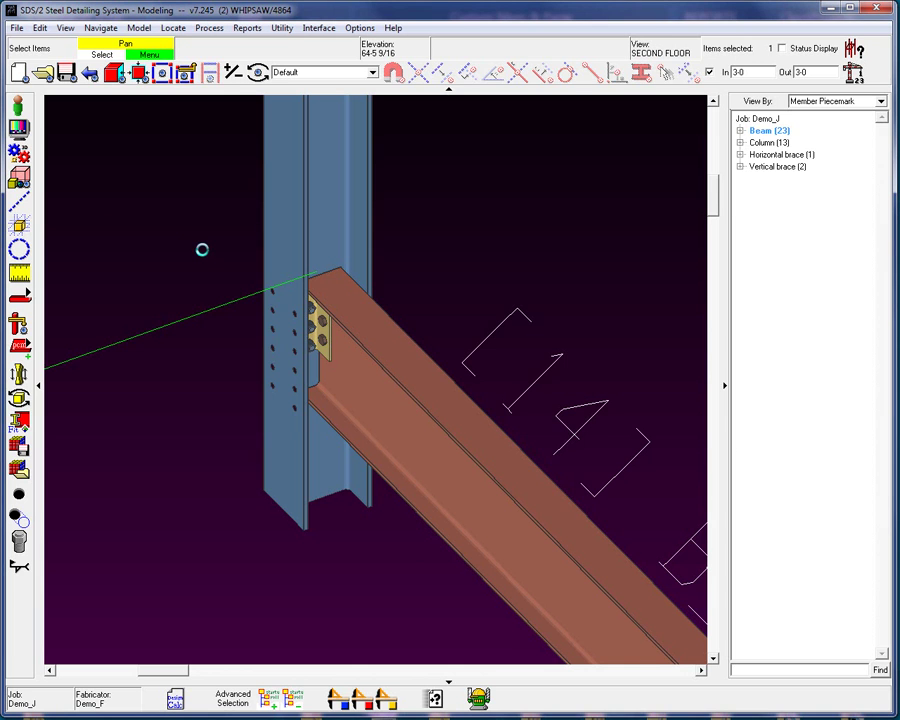
Step: Force the beam's right end connection and apply the edit
{"action": "left_click", "coordinate": [203, 336]}
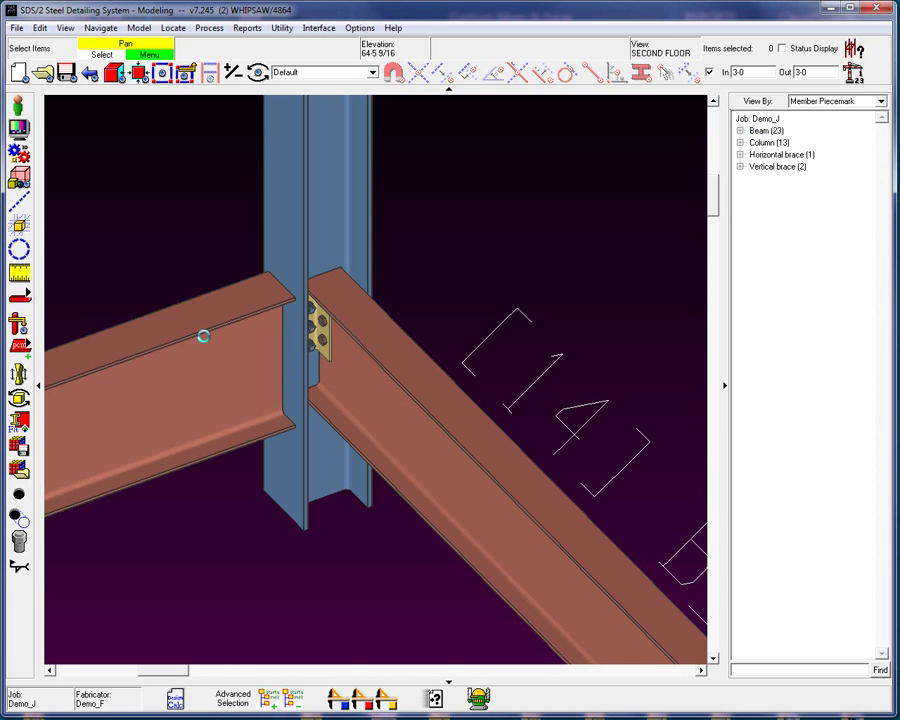
{"action": "left_click", "coordinate": [203, 336]}
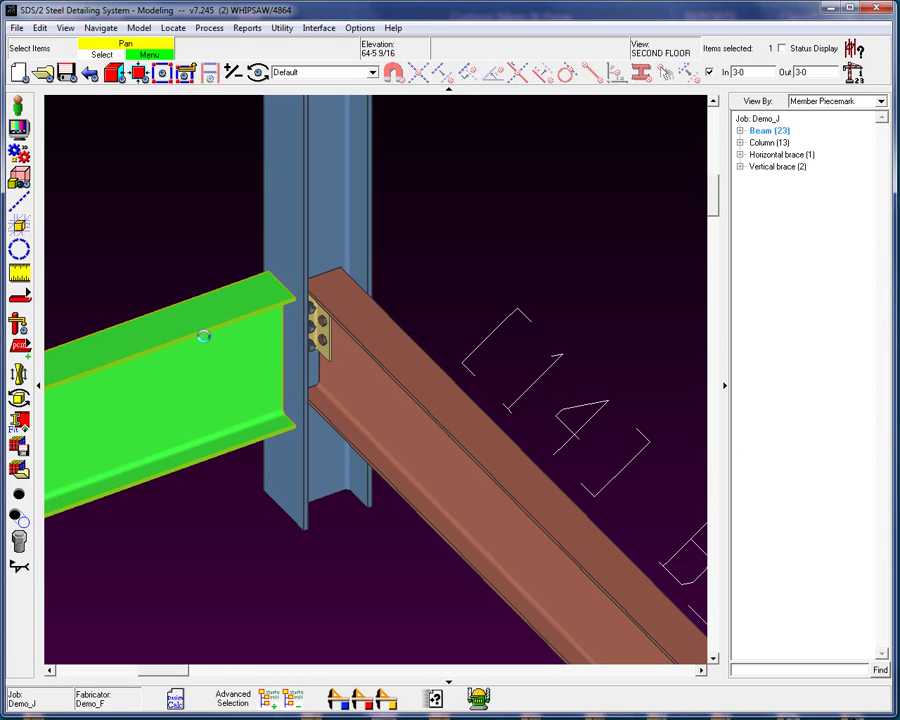
{"action": "double_click", "coordinate": [203, 336]}
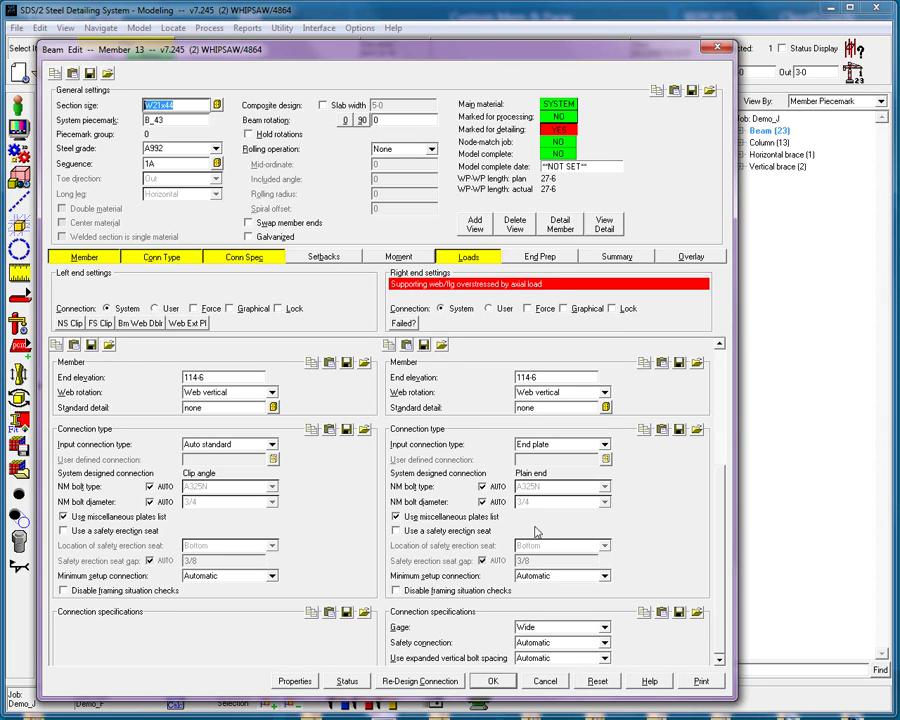
{"action": "left_click", "coordinate": [527, 309]}
{"action": "left_click", "coordinate": [493, 681]}
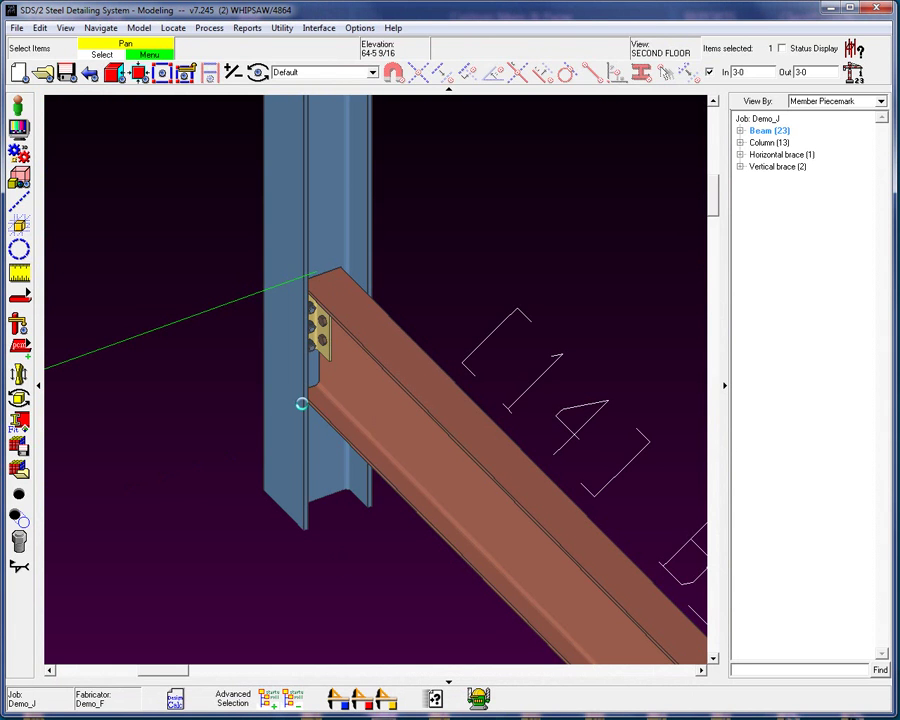
Step: Examine the forced end plate's material properties and the design calculations for the beam's right end connection
{"action": "scroll", "coordinate": [315, 271], "scroll_direction": "up", "scroll_amount": 5}
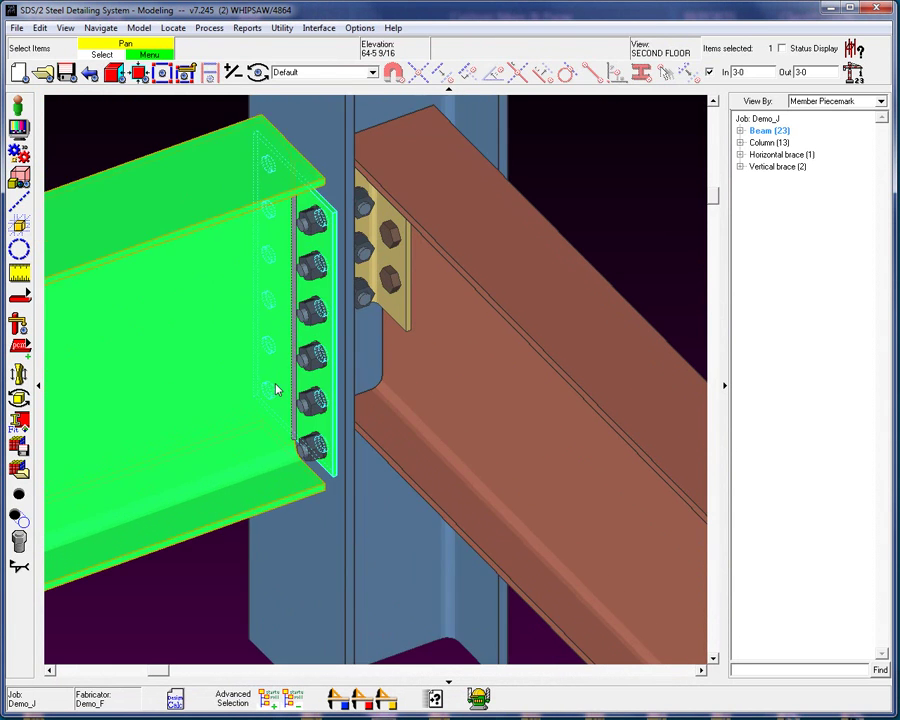
{"action": "double_click", "coordinate": [321, 375]}
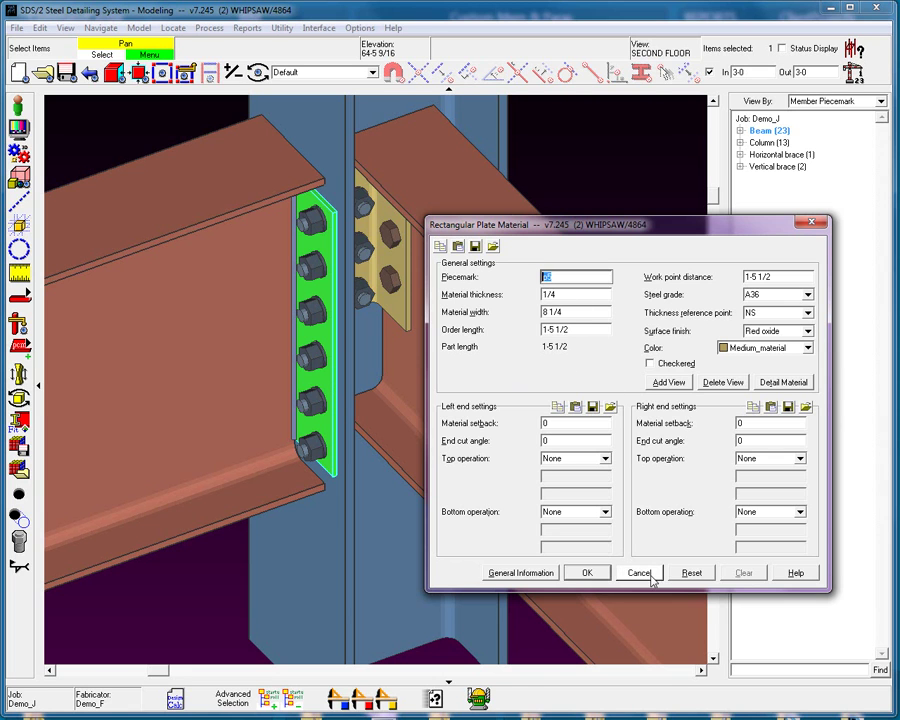
{"action": "left_click", "coordinate": [456, 487]}
{"action": "key", "text": "Escape"}
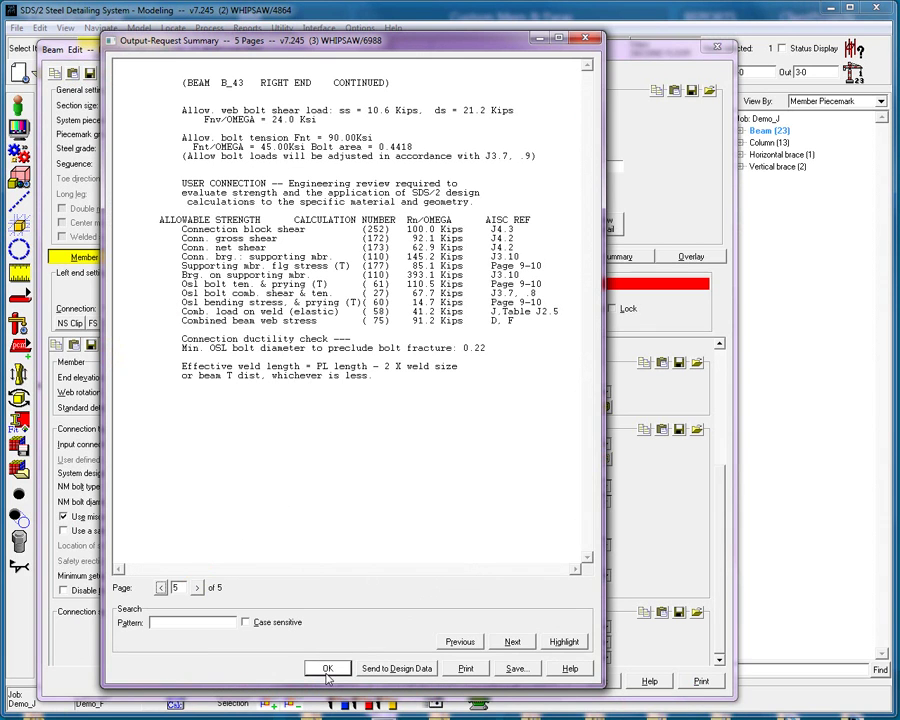
{"action": "key", "text": "Return"}
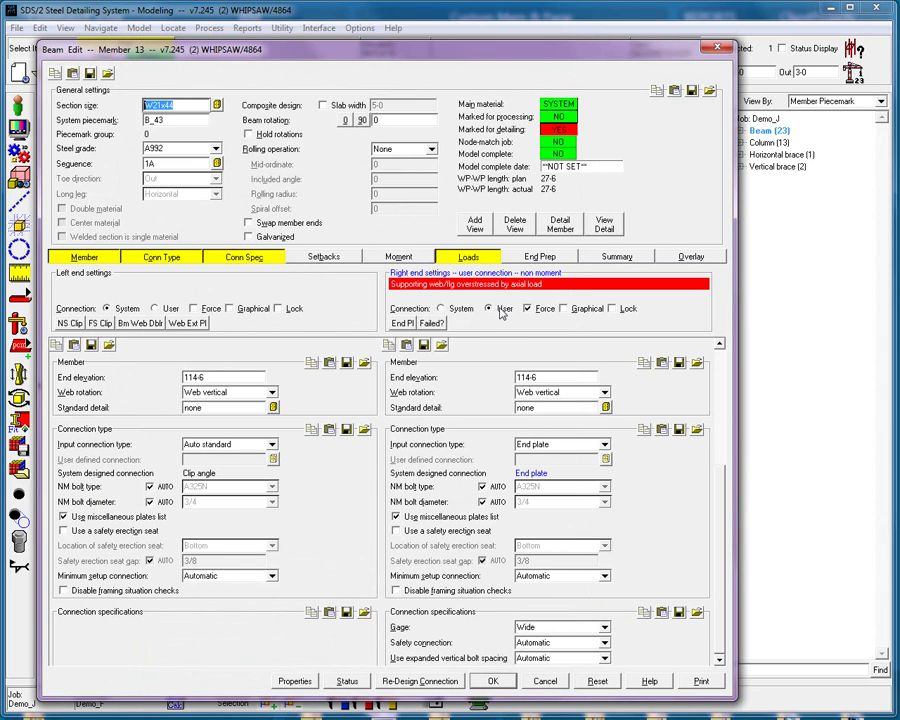
Step: Return the beam's right end connection to System and apply it, and apply a right end tension load of 85 kips
{"action": "left_click", "coordinate": [441, 309]}
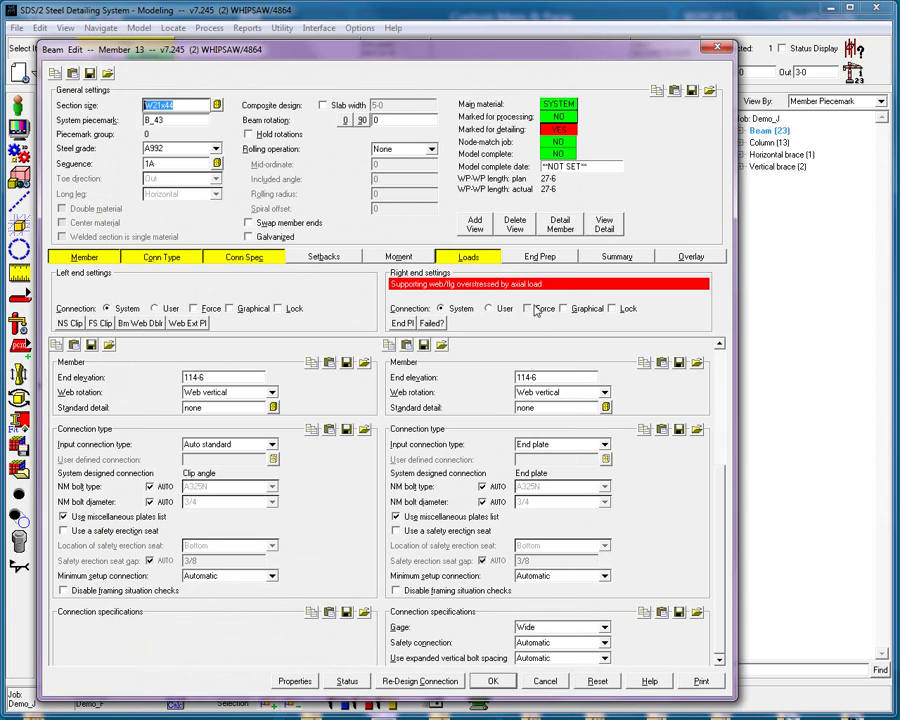
{"action": "left_click", "coordinate": [491, 681]}
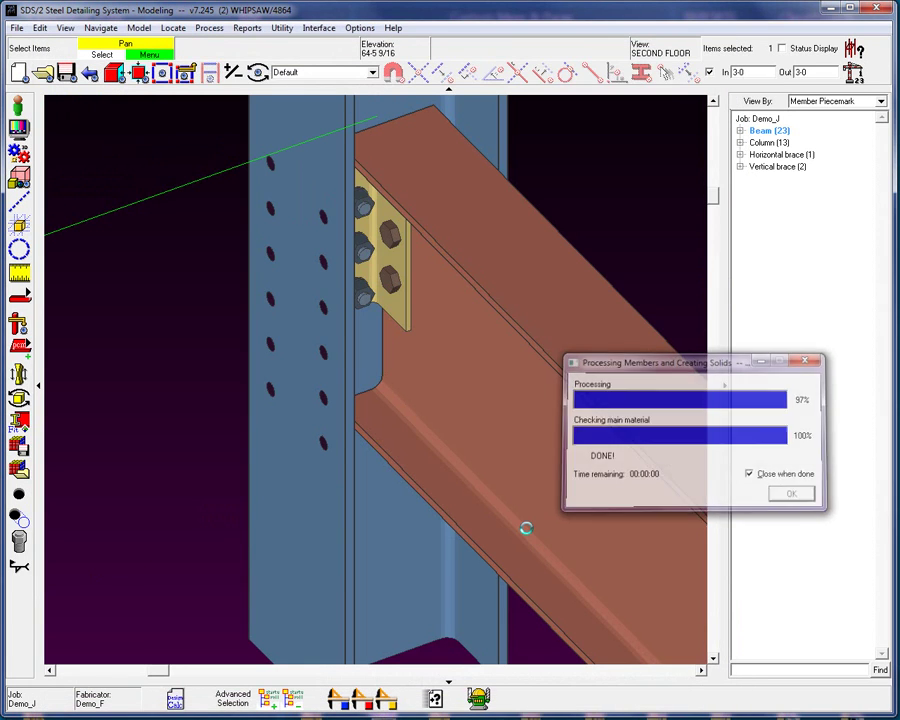
{"action": "double_click", "coordinate": [193, 385]}
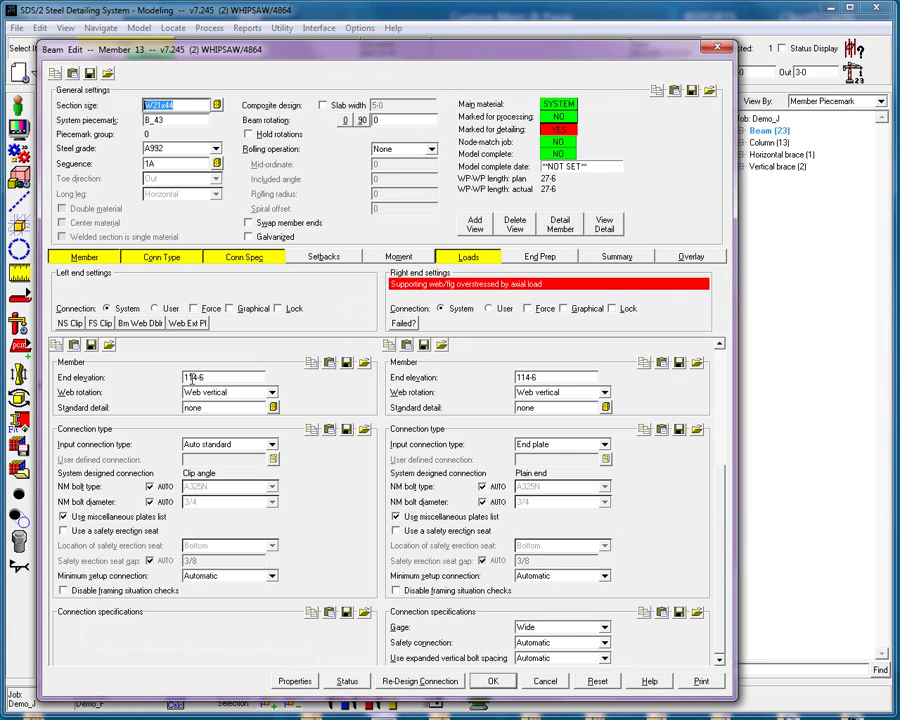
{"action": "scroll", "coordinate": [714, 483], "scroll_direction": "down", "scroll_amount": 3}
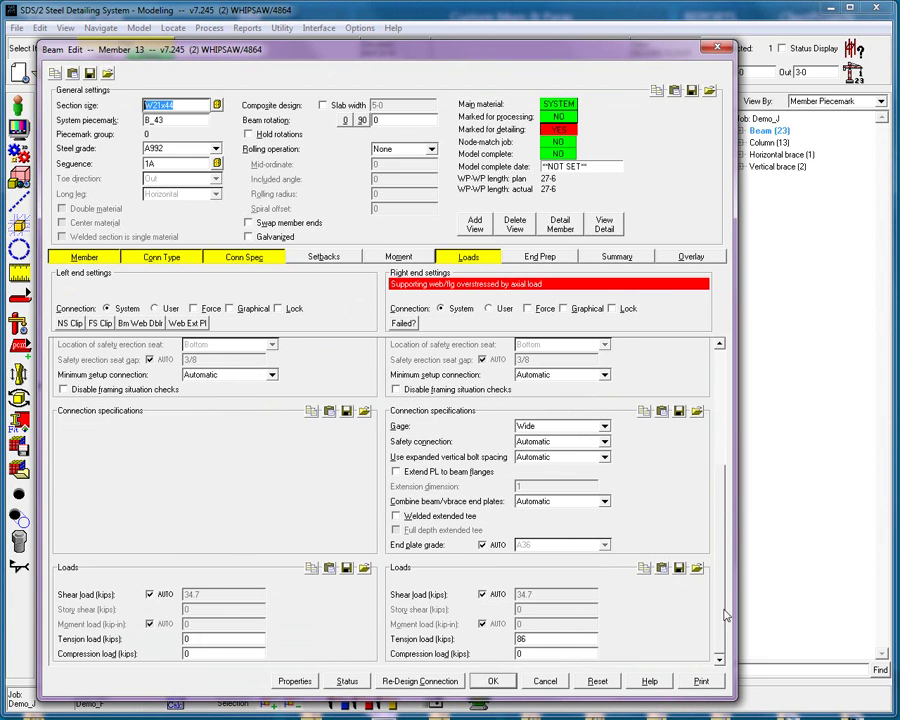
{"action": "double_click", "coordinate": [534, 639]}
{"action": "type", "text": "86"}
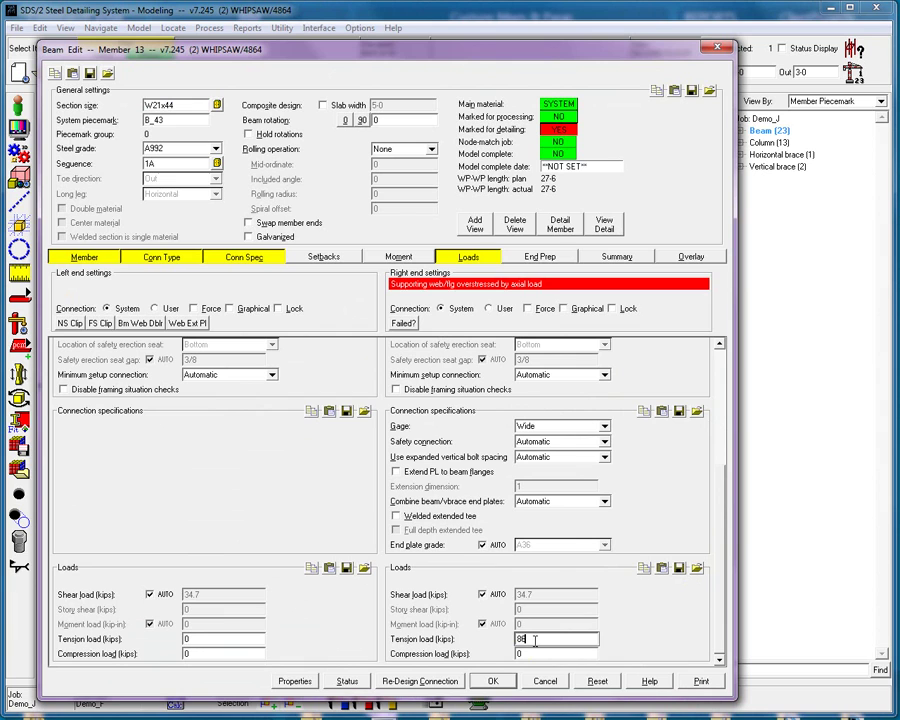
{"action": "key", "text": "BackSpace"}
{"action": "type", "text": "5"}
{"action": "key", "text": "Tab"}
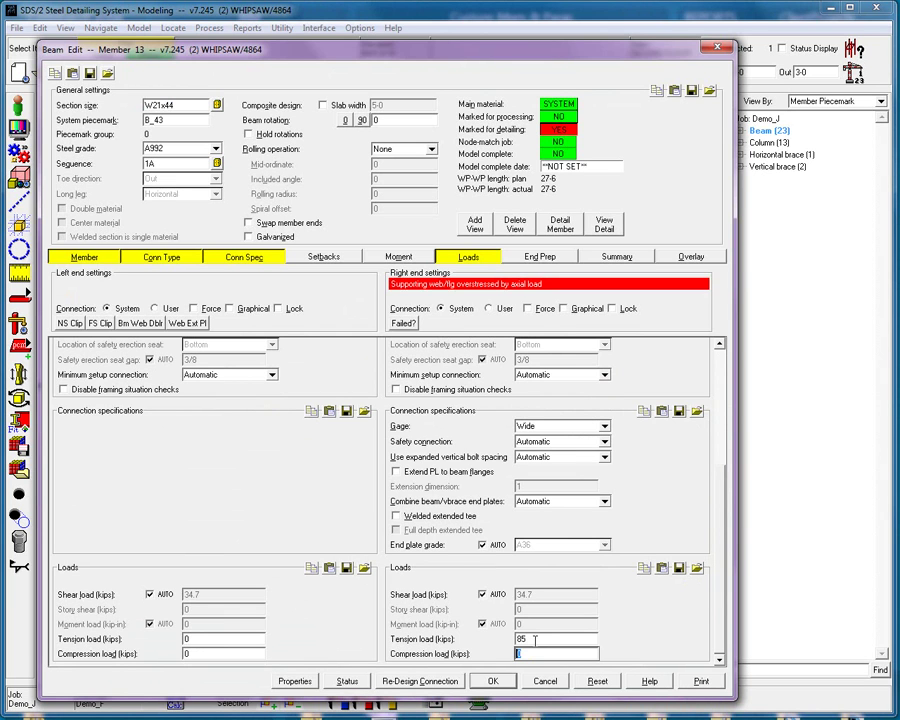
{"action": "key", "text": "Return"}
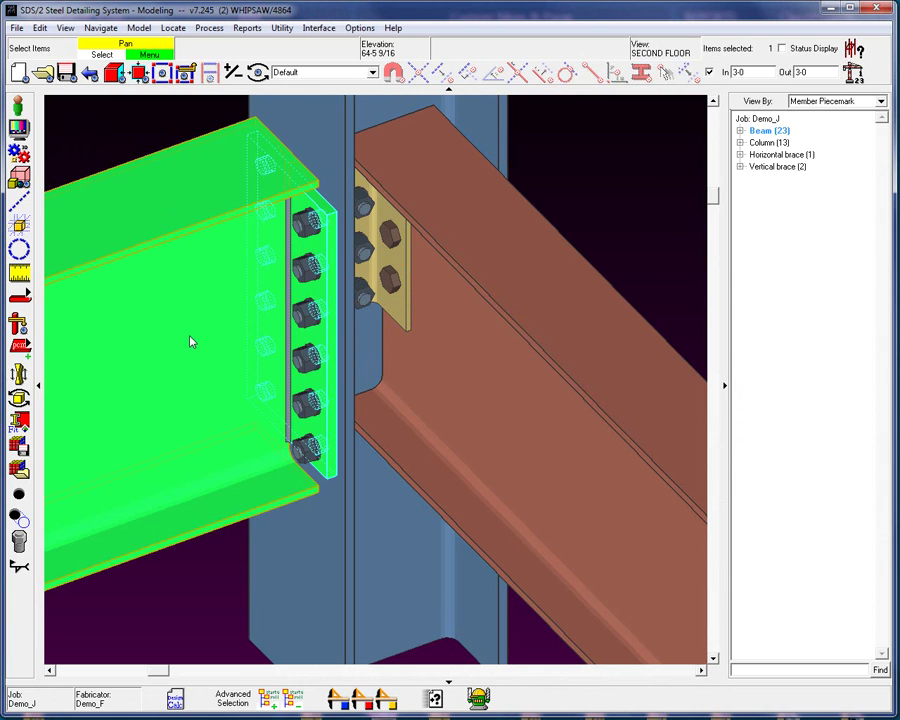
Step: Edit the beam and set the gage of its right end connection to Narrow
{"action": "left_click", "coordinate": [192, 347]}
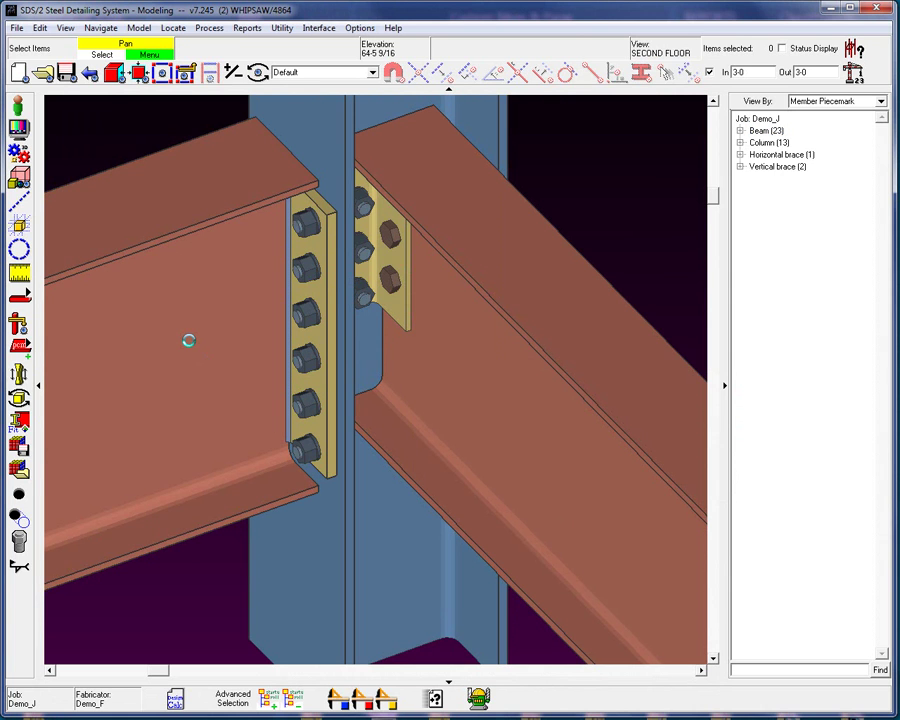
{"action": "left_click", "coordinate": [188, 341]}
{"action": "double_click", "coordinate": [188, 341]}
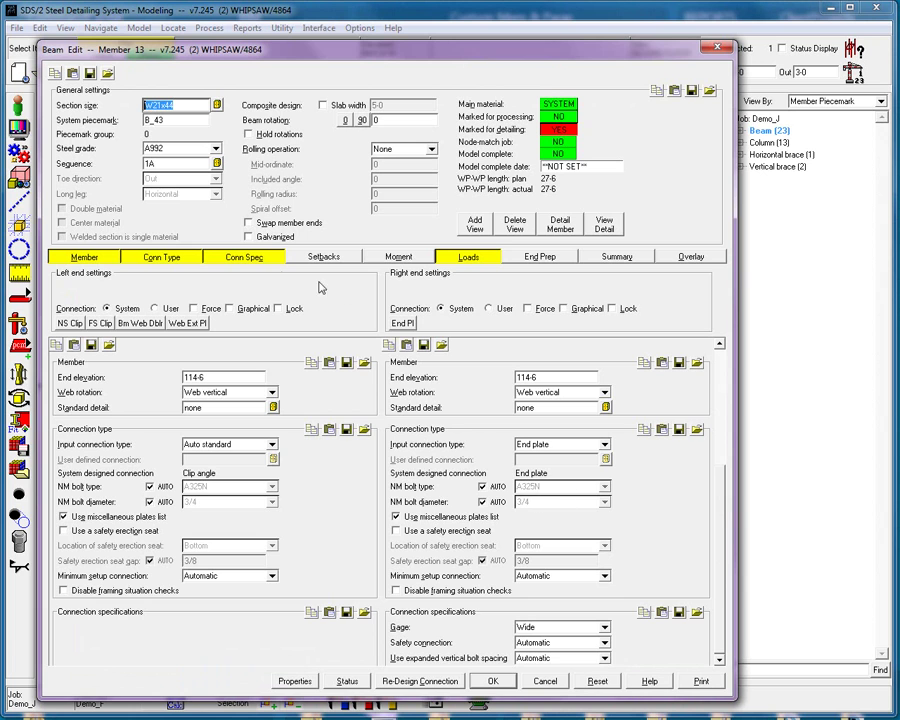
{"action": "scroll", "coordinate": [587, 546], "scroll_direction": "down", "scroll_amount": 3}
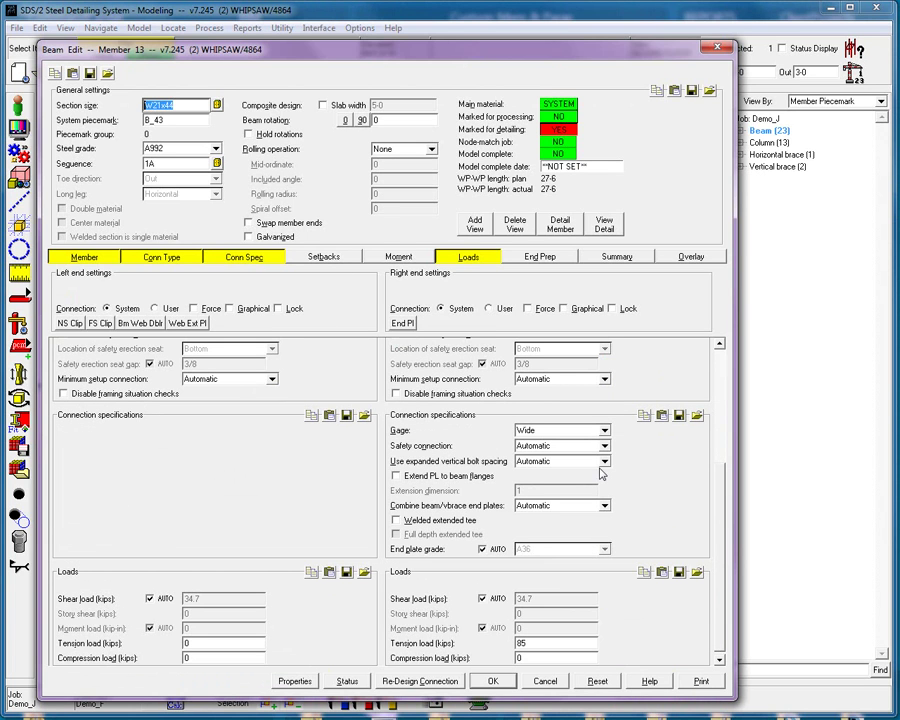
{"action": "left_click", "coordinate": [605, 432]}
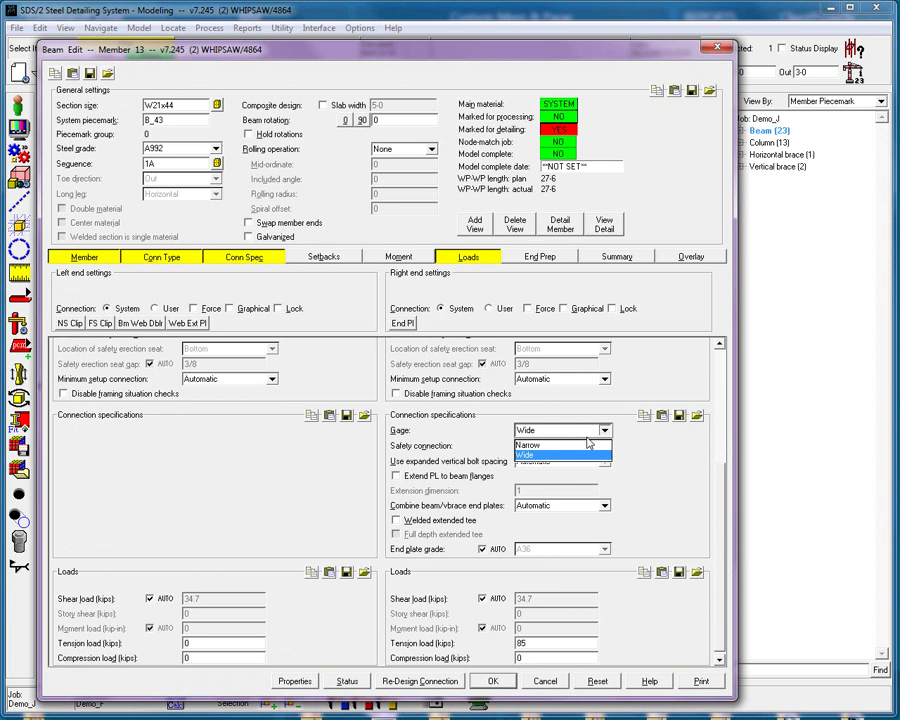
{"action": "left_click", "coordinate": [560, 444]}
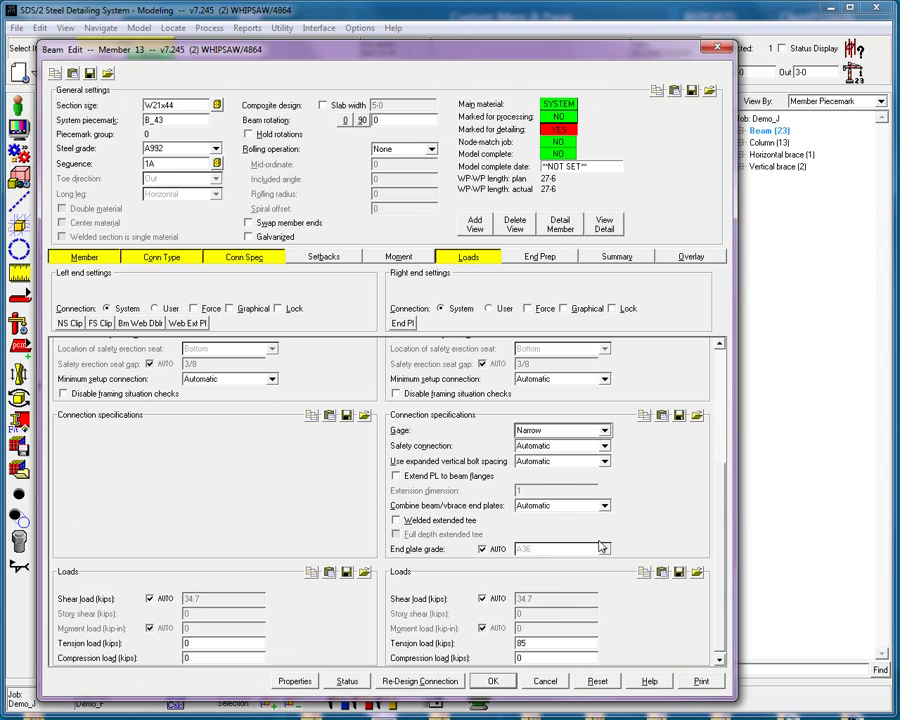
Step: Set the beam's right end tension load to 86 kips, apply the edit and clear the beam selection
{"action": "double_click", "coordinate": [537, 643]}
{"action": "type", "text": "8"}
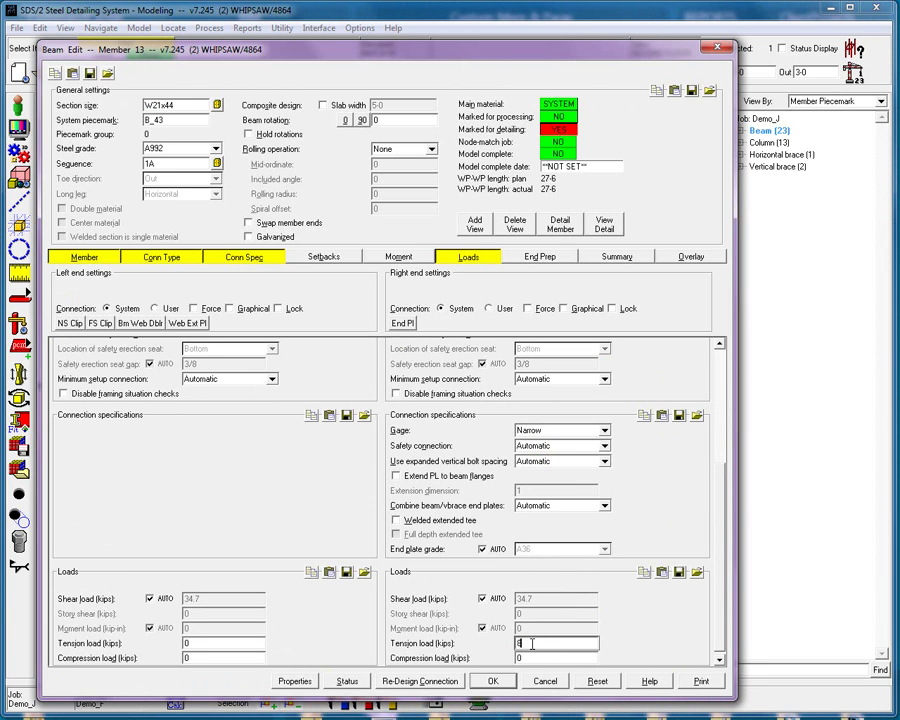
{"action": "type", "text": "6"}
{"action": "left_click", "coordinate": [497, 686]}
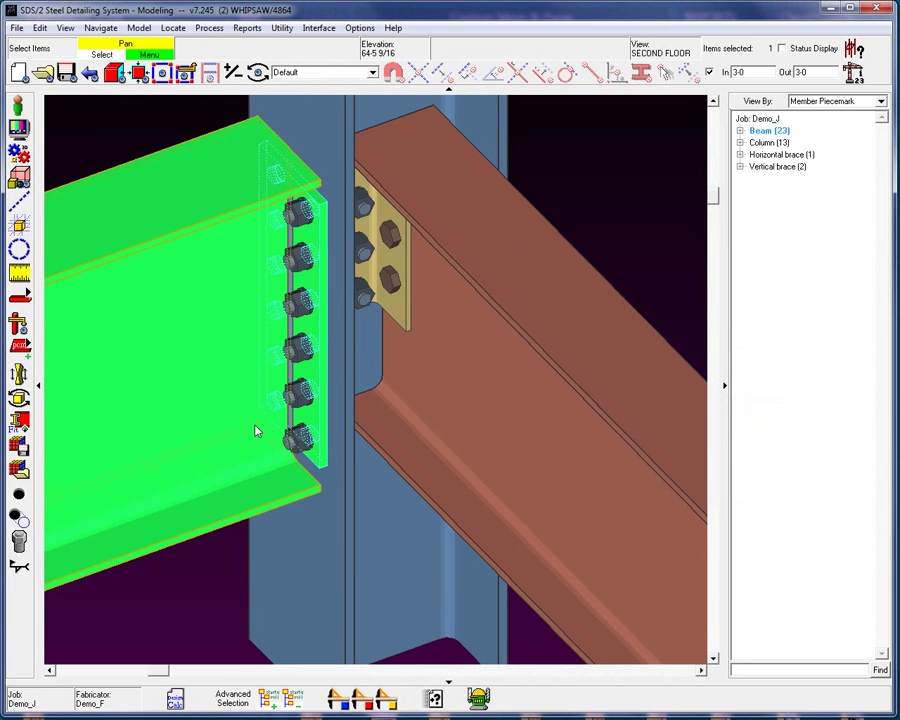
{"action": "middle_click_drag", "start_coordinate": [255, 430], "coordinate": [366, 415]}
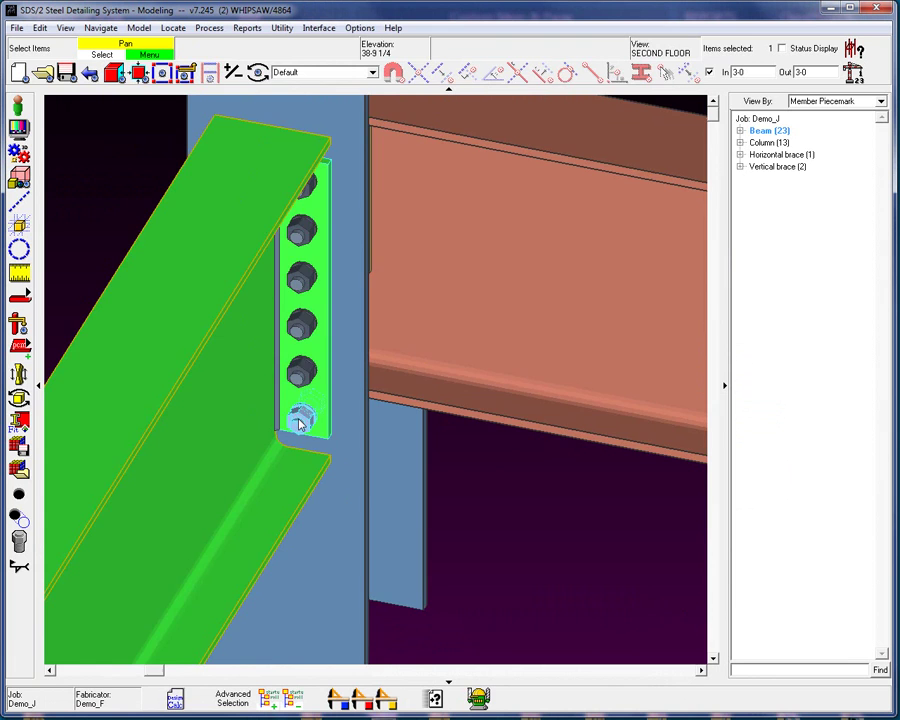
{"action": "scroll", "coordinate": [301, 418], "scroll_direction": "down", "scroll_amount": 2}
{"action": "scroll", "coordinate": [210, 258], "scroll_direction": "down", "scroll_amount": 2}
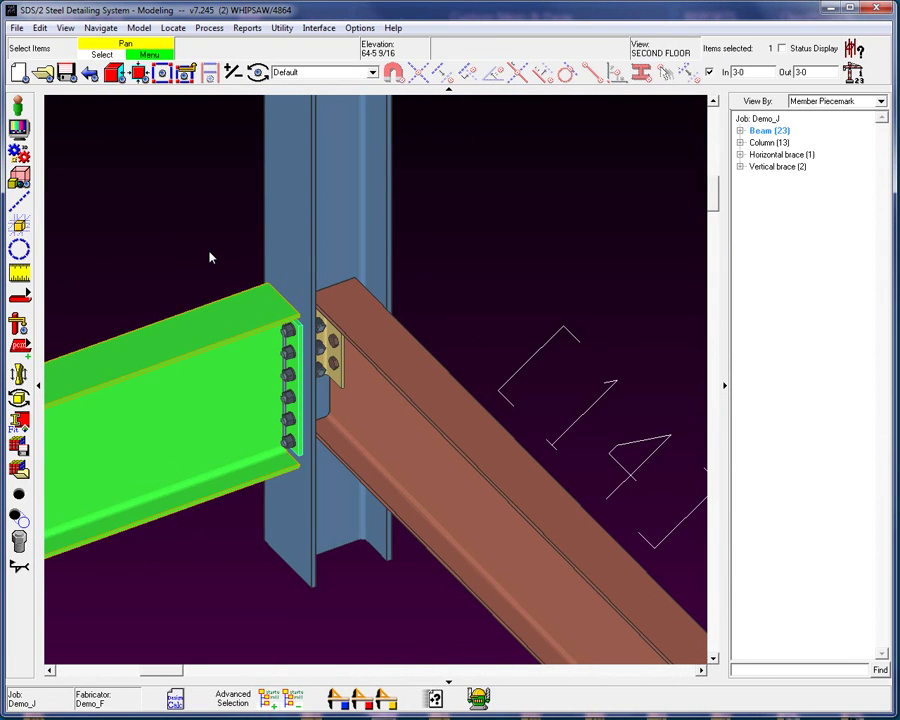
{"action": "left_click", "coordinate": [210, 258]}
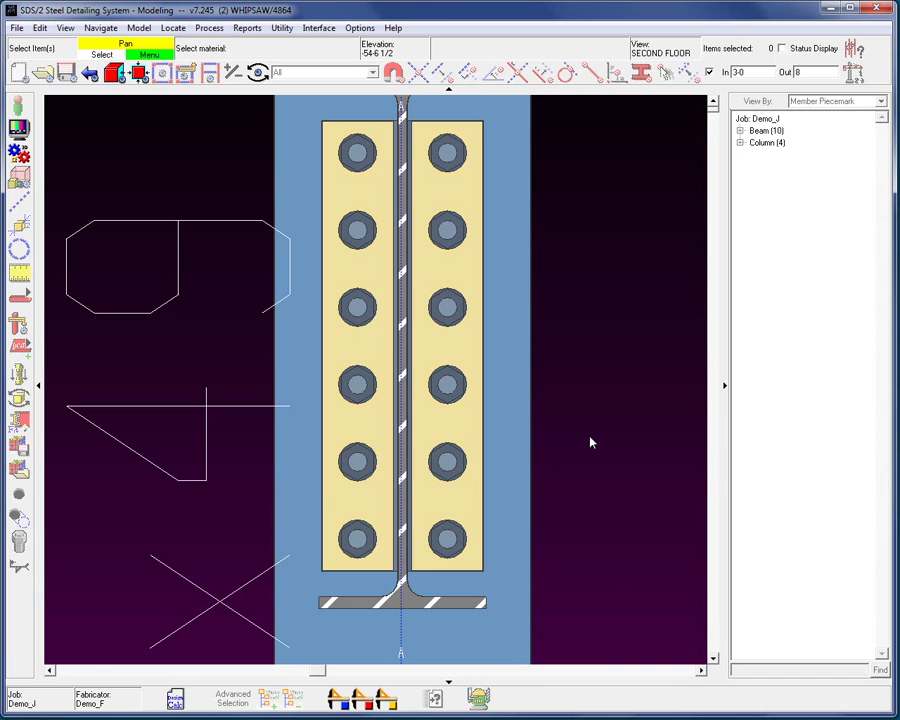
Step: Stretch the selected material within a box around the second-lowest bolt row, offsetting its holes by X 0, Y 1, Z 0
{"action": "left_click_drag", "start_coordinate": [590, 442], "coordinate": [179, 478]}
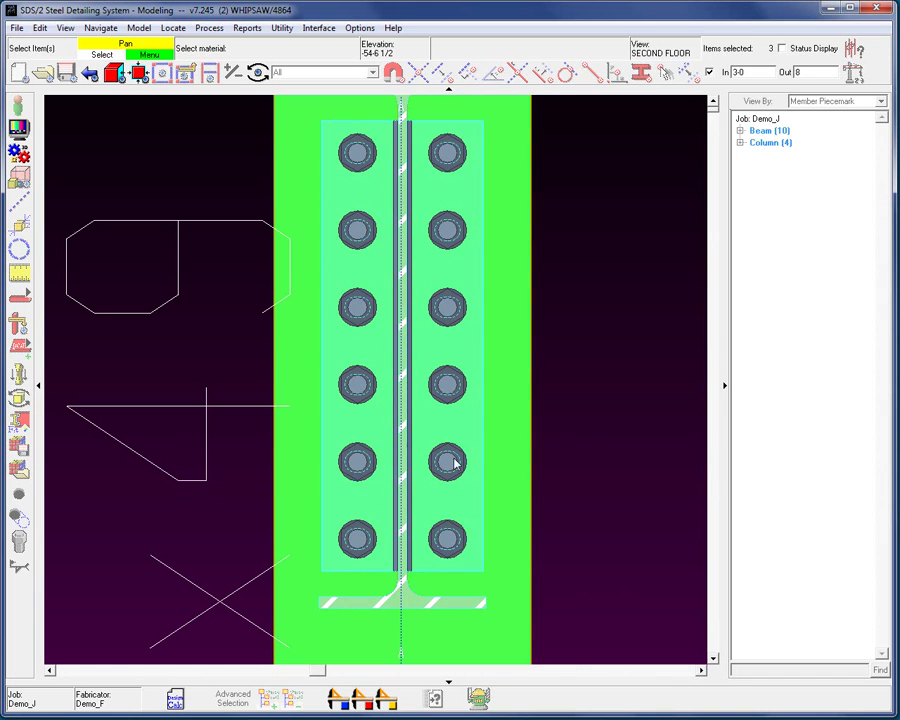
{"action": "scroll", "coordinate": [277, 452], "scroll_direction": "up", "scroll_amount": 1}
{"action": "left_click", "coordinate": [465, 430]}
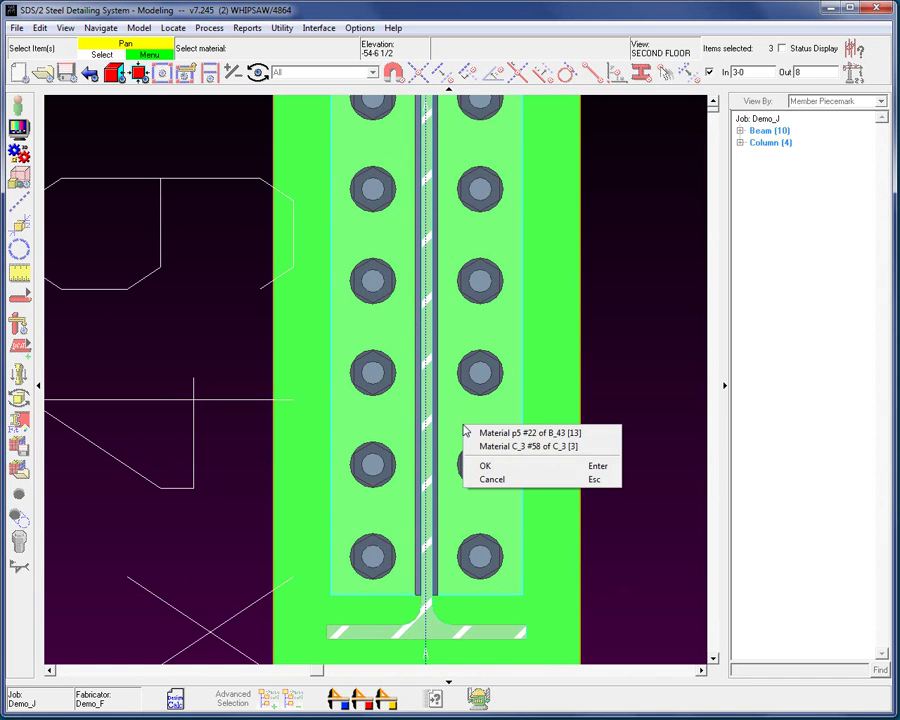
{"action": "left_click", "coordinate": [500, 468]}
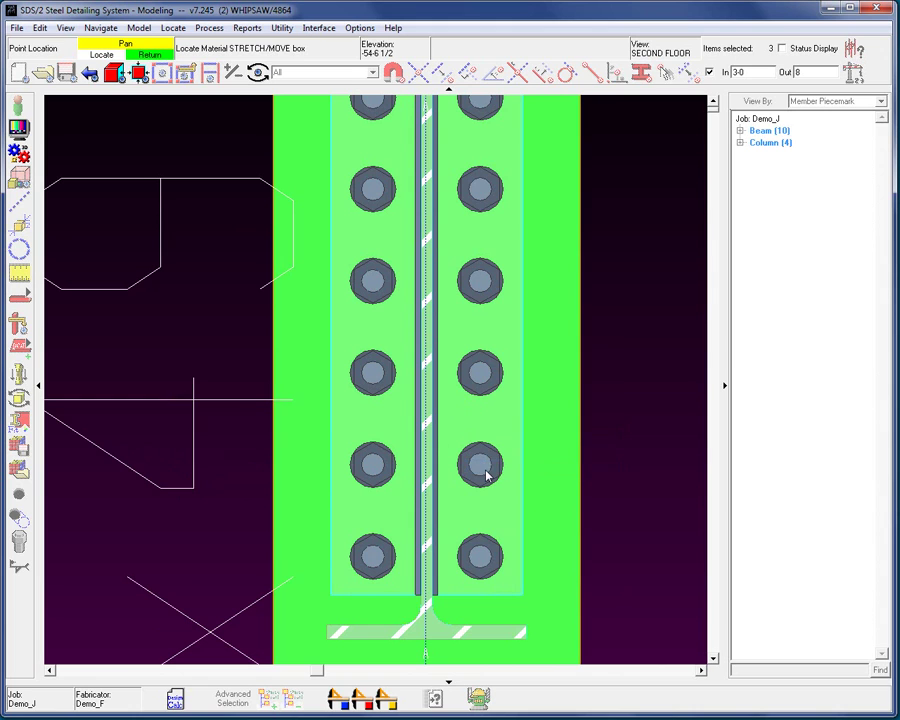
{"action": "left_click", "coordinate": [312, 426]}
{"action": "left_click", "coordinate": [556, 502]}
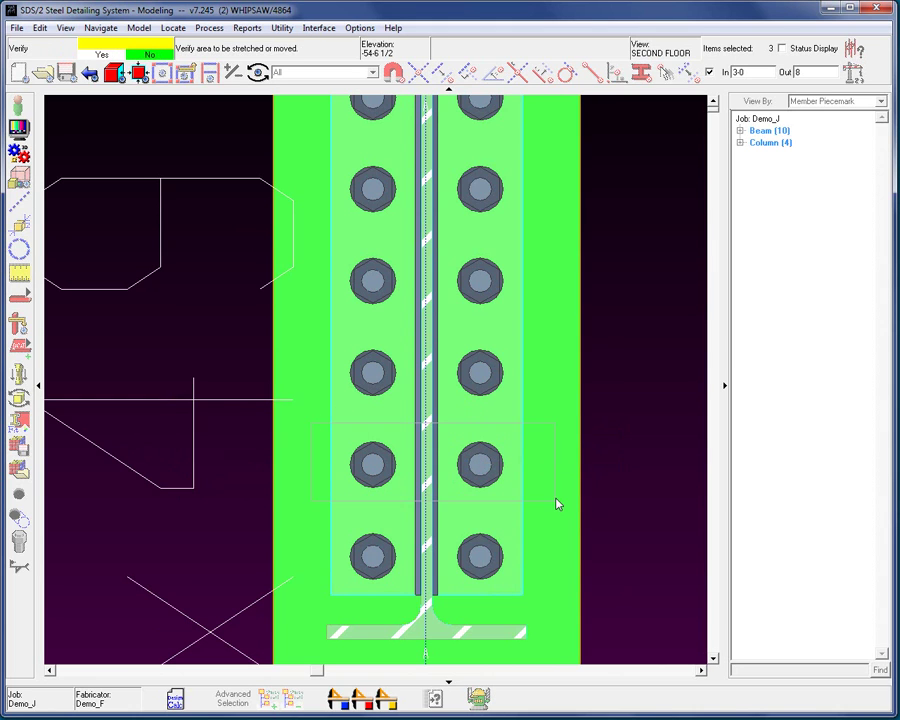
{"action": "left_click", "coordinate": [512, 431]}
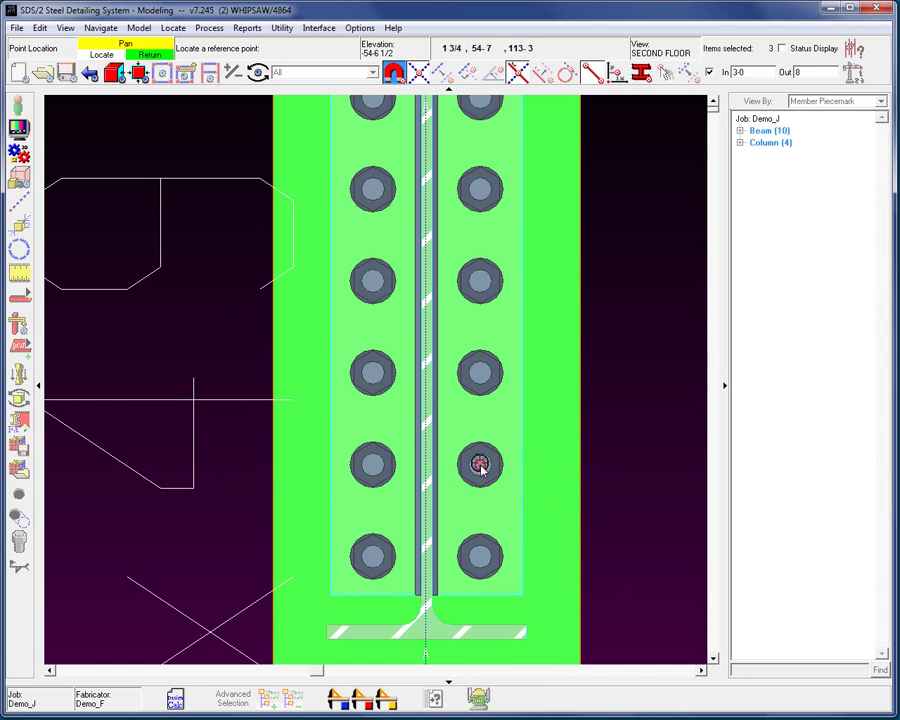
{"action": "left_click", "coordinate": [480, 464]}
{"action": "key", "text": "o"}
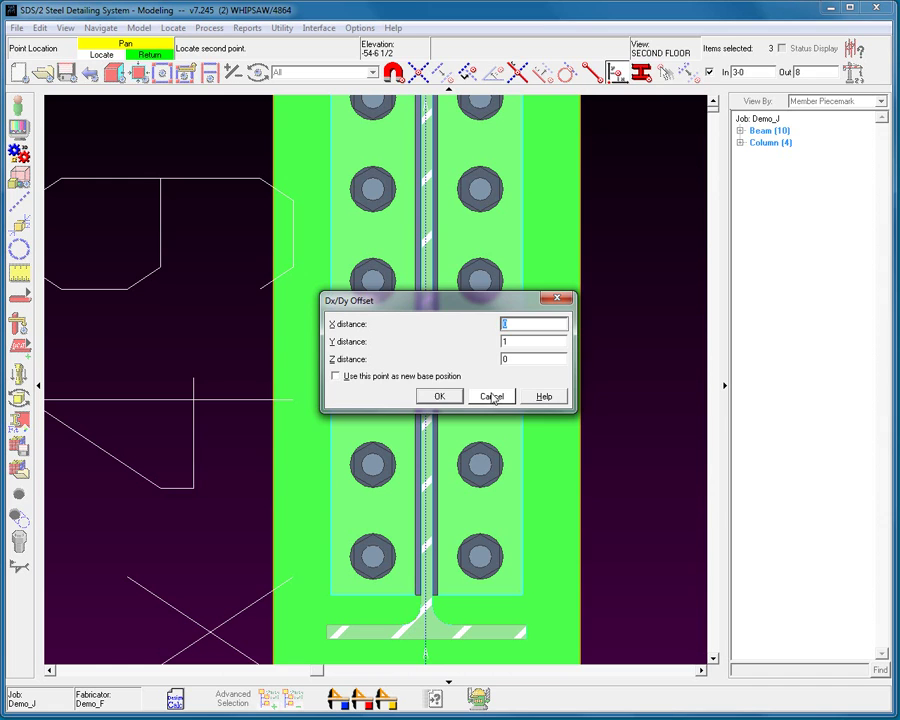
{"action": "left_click", "coordinate": [439, 398]}
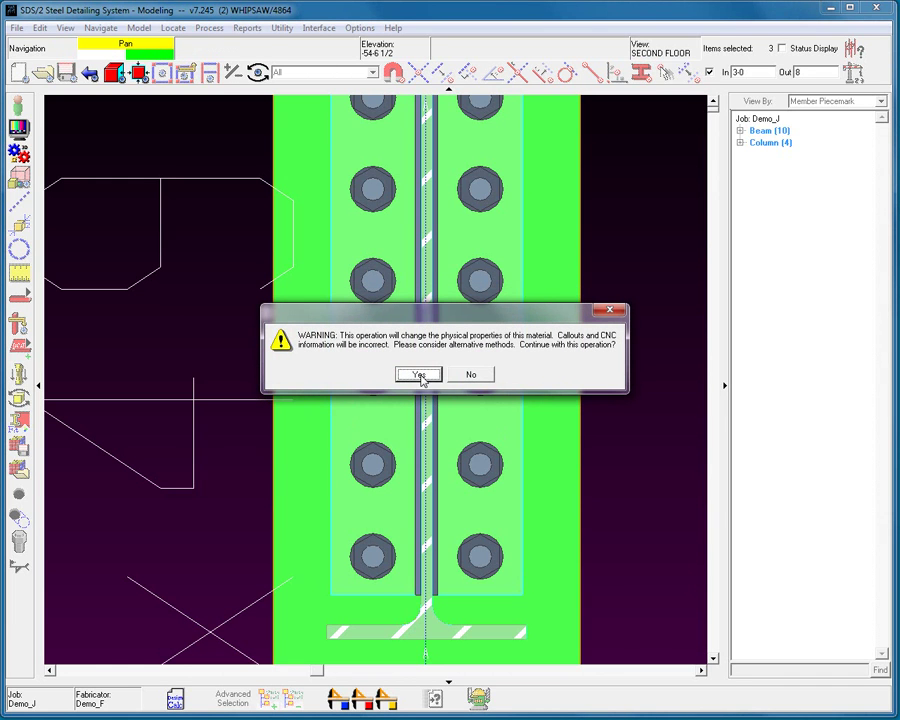
{"action": "left_click", "coordinate": [419, 375]}
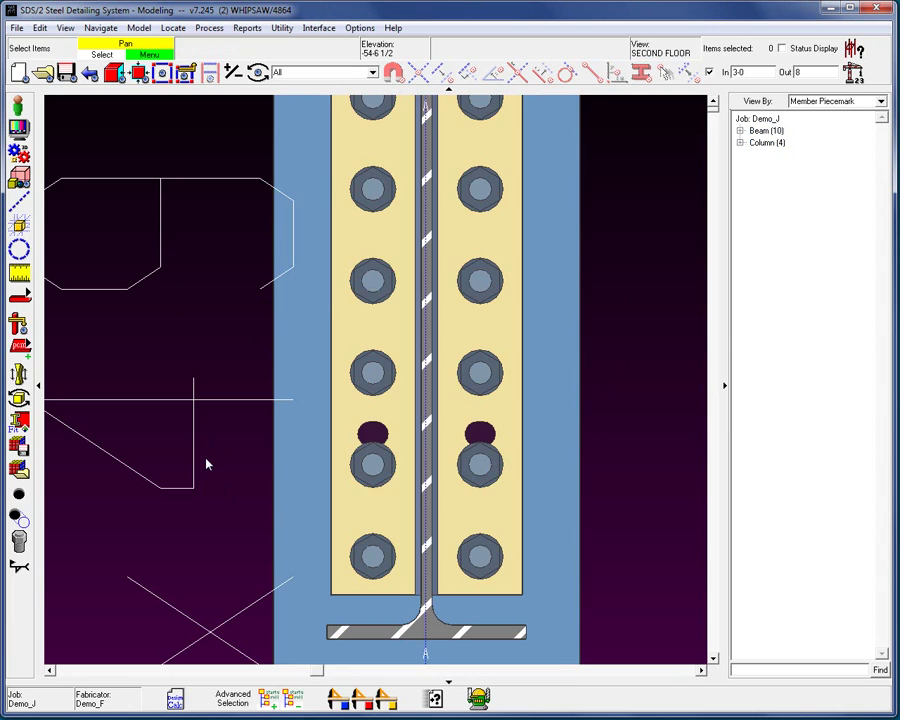
Step: Delete the two bolts left at the old position of the second-lowest row
{"action": "left_click", "coordinate": [372, 464]}
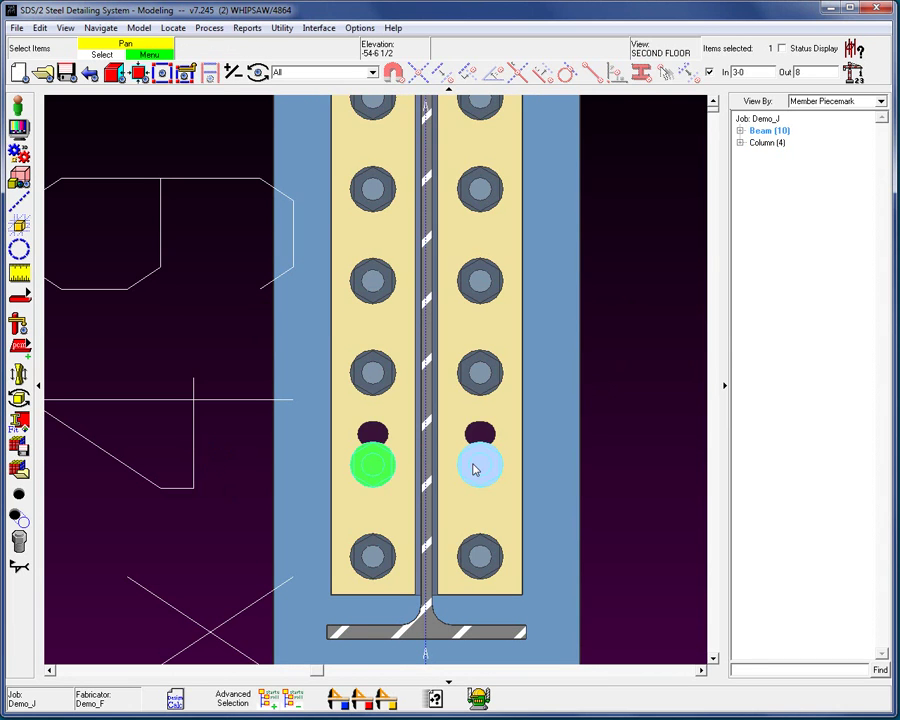
{"action": "left_click", "coordinate": [474, 467]}
{"action": "right_click", "coordinate": [211, 466]}
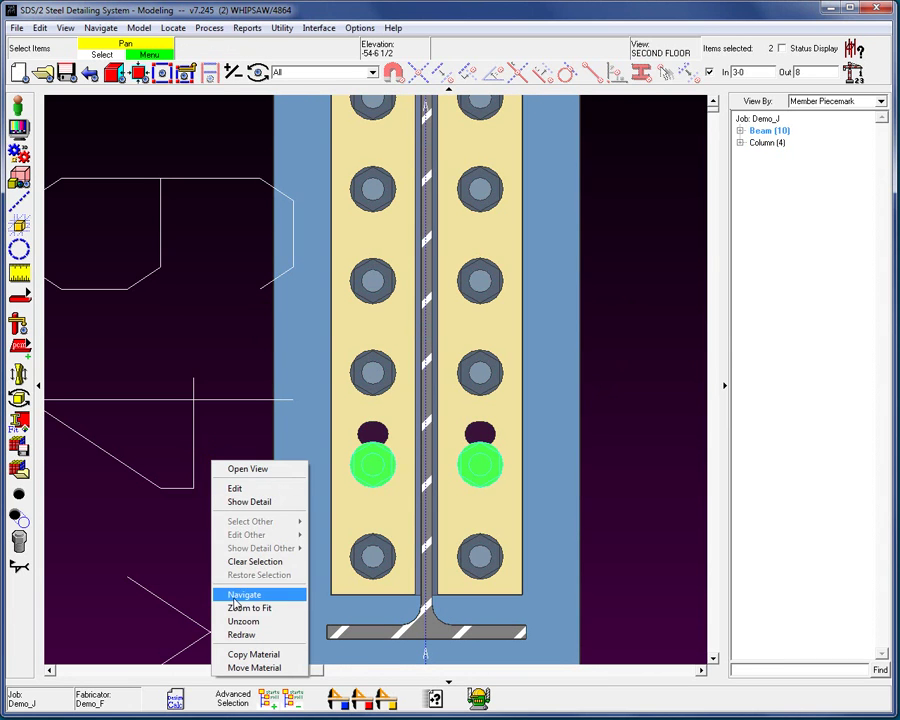
{"action": "left_click", "coordinate": [211, 601]}
{"action": "key", "text": "Delete"}
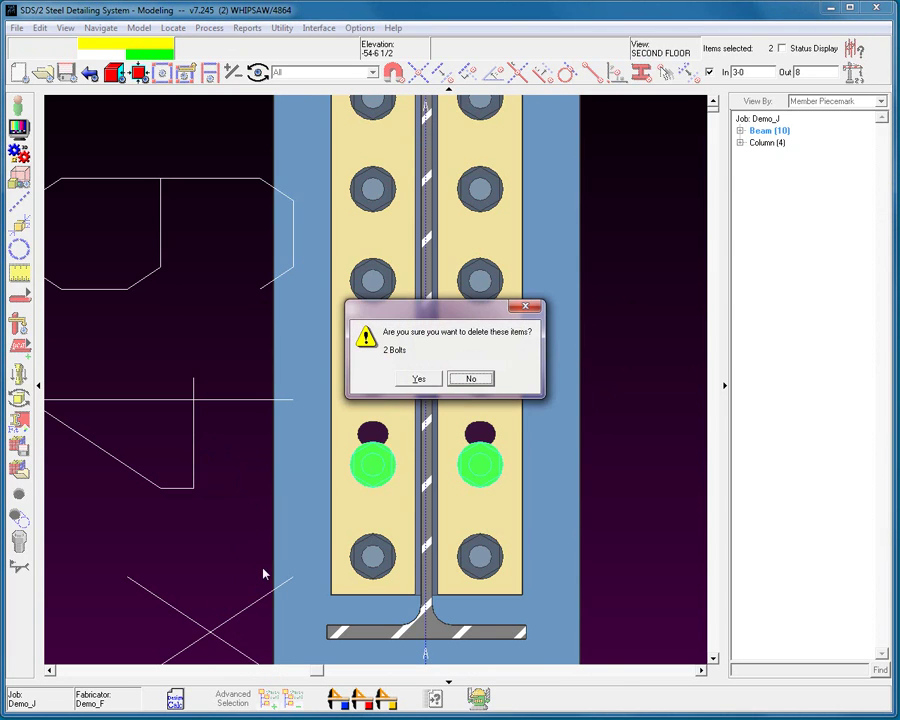
{"action": "left_click", "coordinate": [419, 377]}
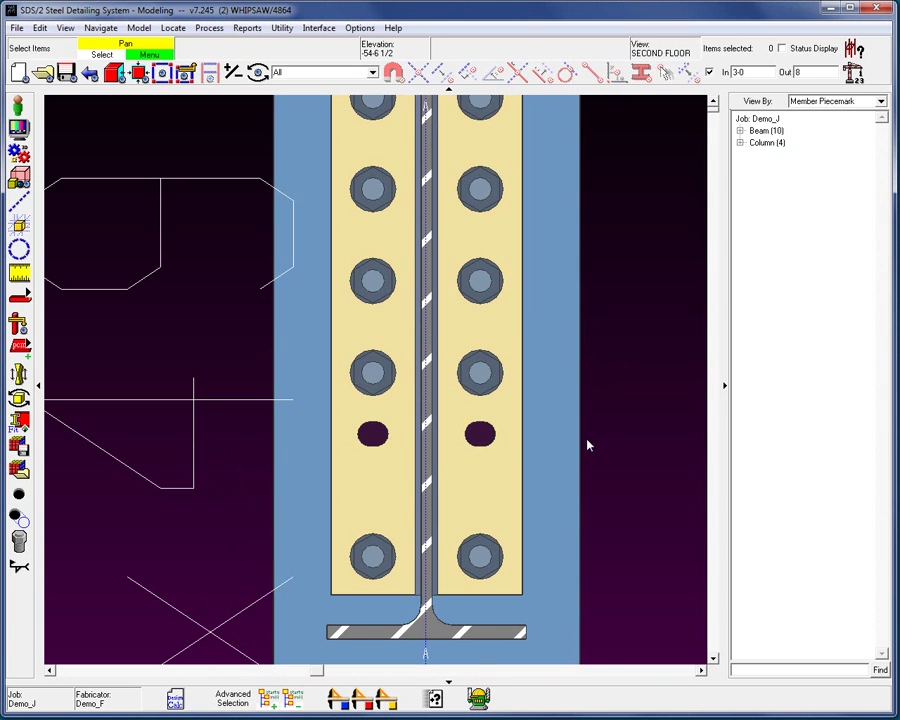
Step: Add bolts in the two moved holes of the beam's end plate connection
{"action": "left_click", "coordinate": [428, 510]}
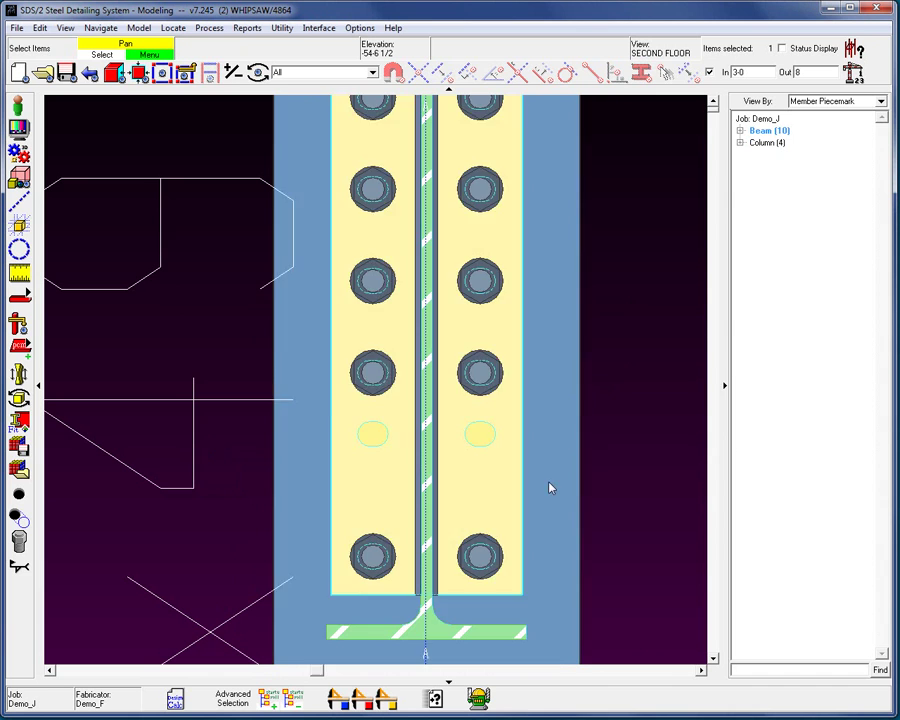
{"action": "key", "text": "ctrl+p"}
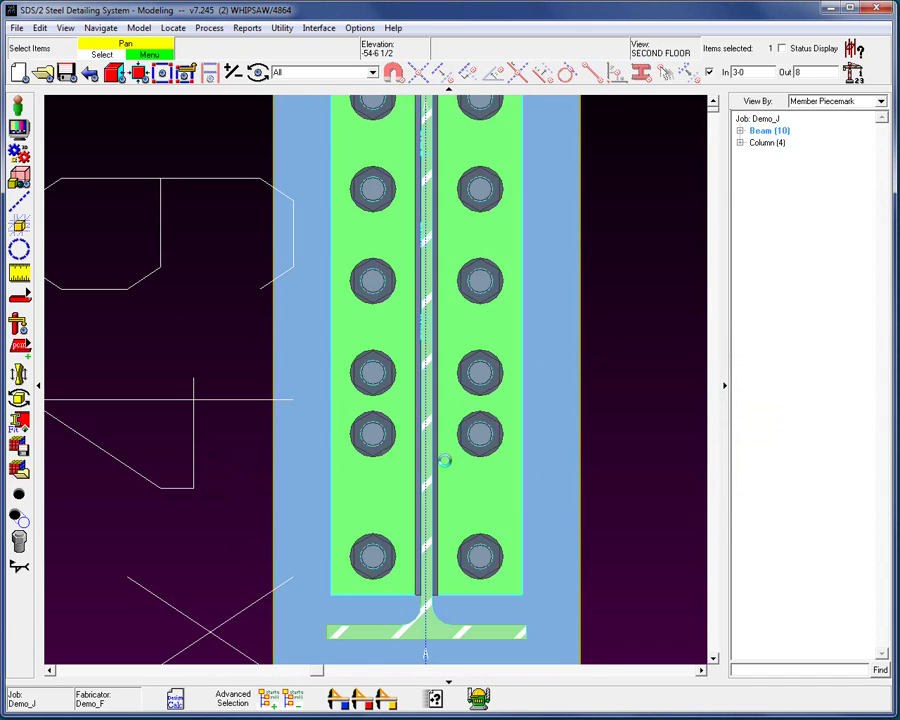
{"action": "scroll", "coordinate": [503, 490], "scroll_direction": "down", "scroll_amount": 1}
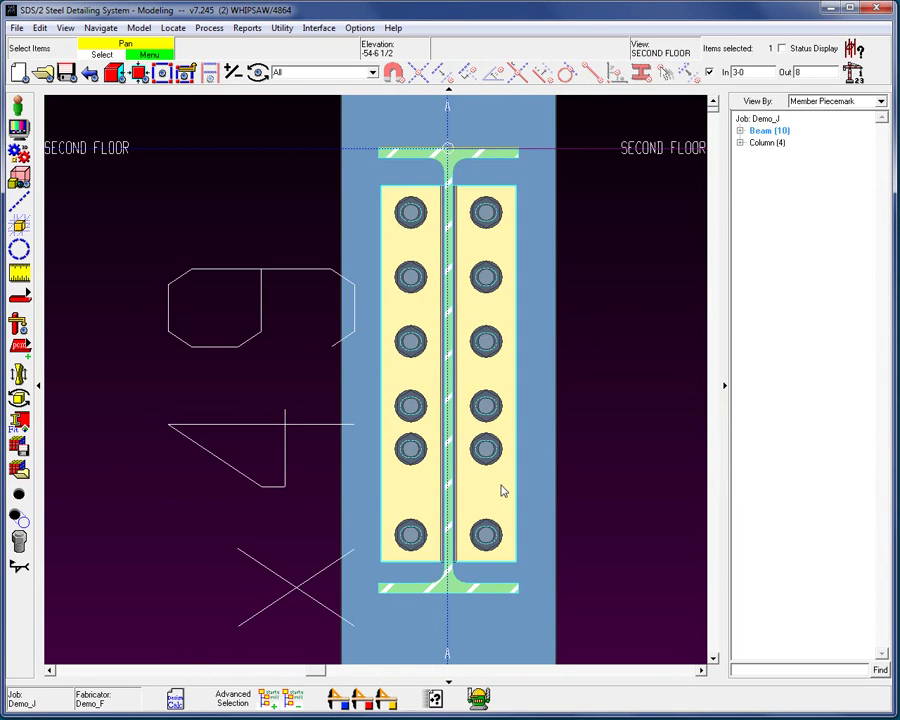
{"action": "mouse_move", "coordinate": [503, 490]}
{"action": "middle_mouse_down"}
{"action": "mouse_move", "coordinate": [416, 507]}
{"action": "mouse_move", "coordinate": [560, 465]}
{"action": "middle_mouse_up"}
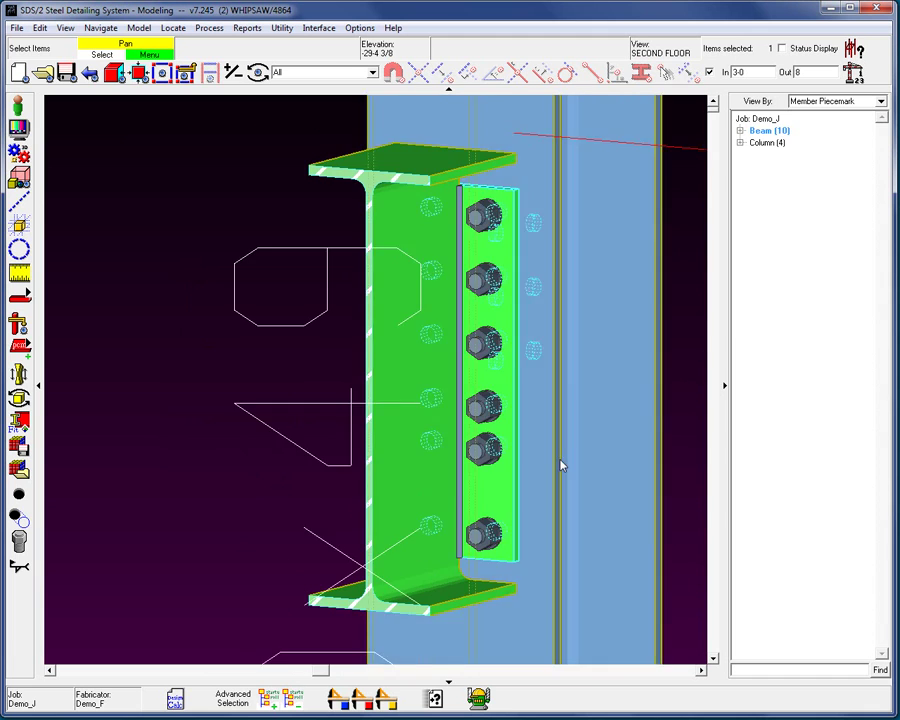
{"action": "scroll", "coordinate": [560, 466], "scroll_direction": "up", "scroll_amount": 1}
{"action": "scroll", "coordinate": [560, 466], "scroll_direction": "down", "scroll_amount": 2}
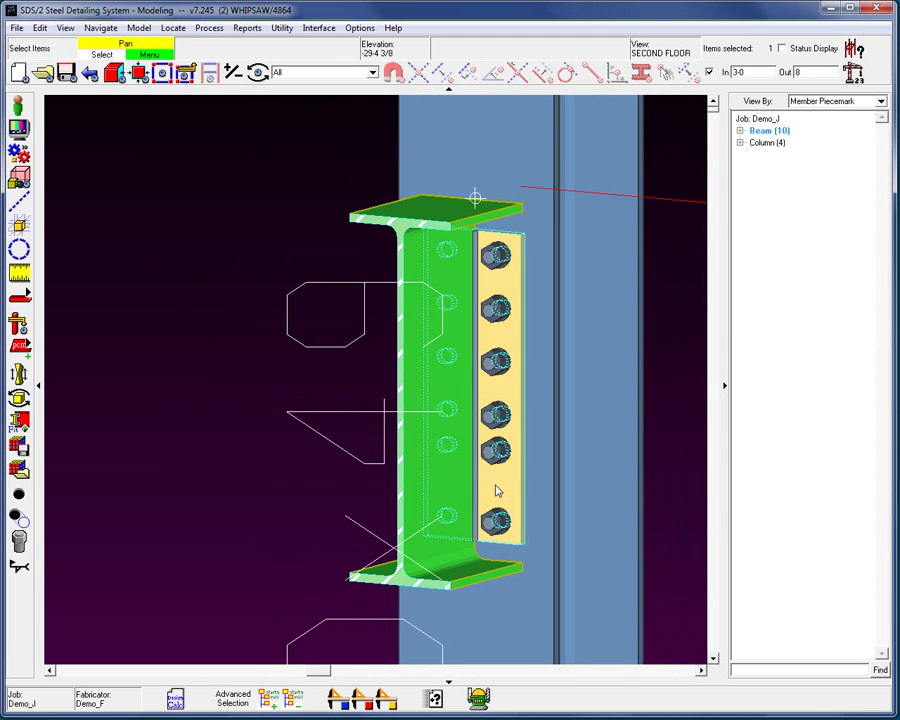
Step: Review the beam's design calculation report through page 4 for the graphical right end connection, and close the beam edit
{"action": "double_click", "coordinate": [440, 347]}
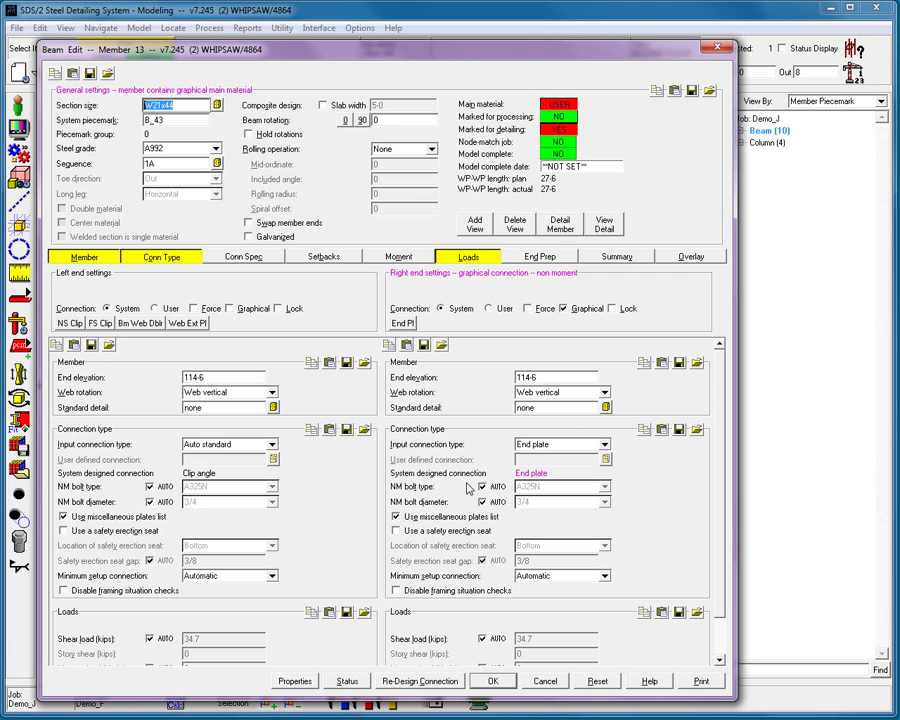
{"action": "left_click", "coordinate": [701, 682]}
{"action": "left_click", "coordinate": [230, 573]}
{"action": "left_click", "coordinate": [230, 573]}
{"action": "left_click", "coordinate": [230, 573]}
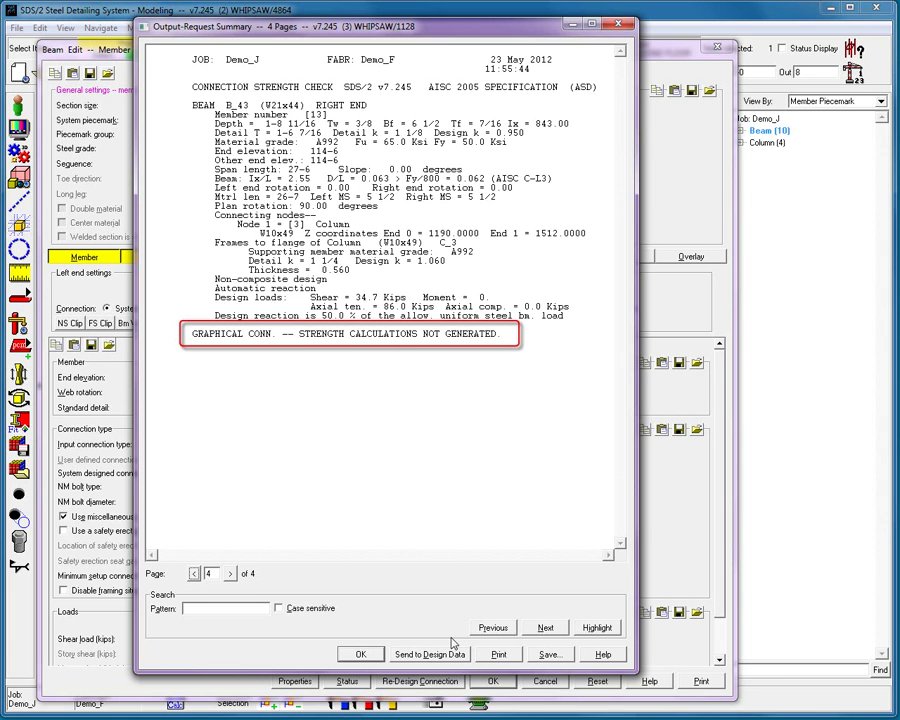
{"action": "left_click", "coordinate": [360, 654]}
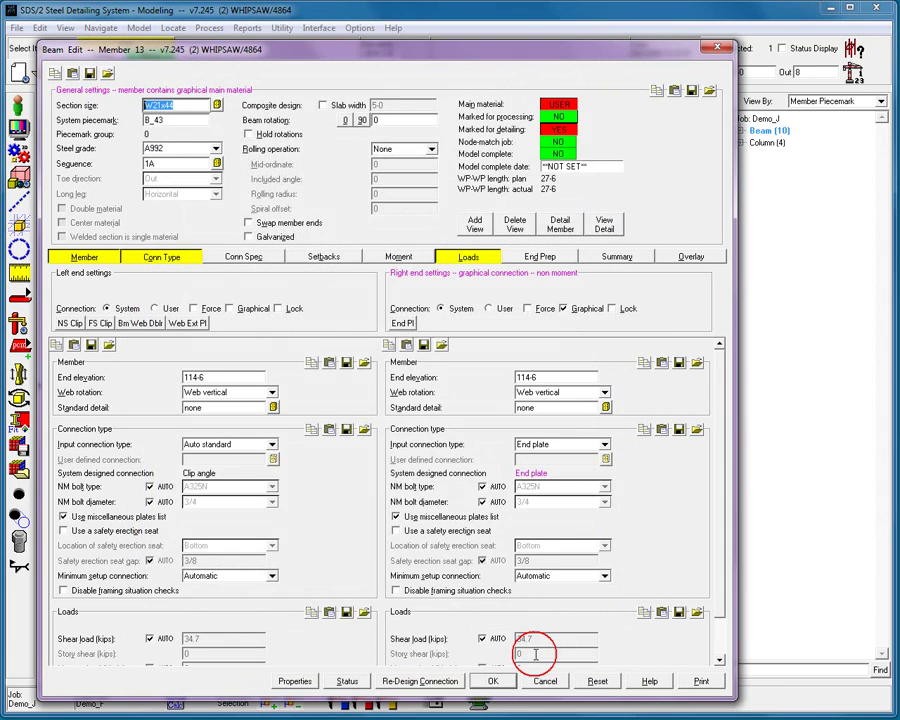
{"action": "left_click", "coordinate": [492, 681]}
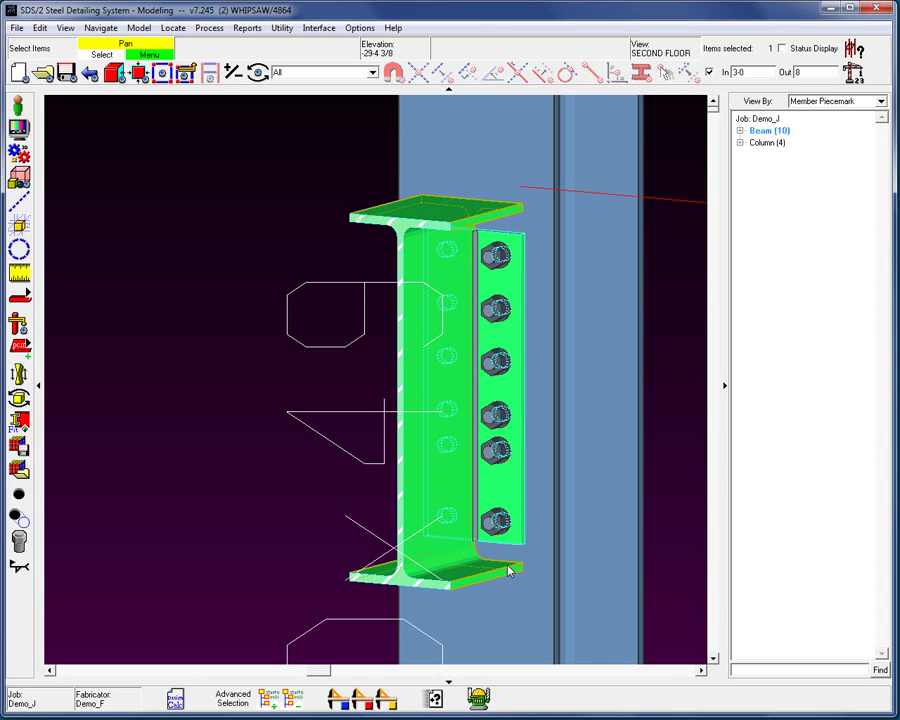
Step: Cut the end plate with a layout fit, outlining freehand notches around the top and third bolts on one side of the beam web
{"action": "left_click", "coordinate": [504, 487]}
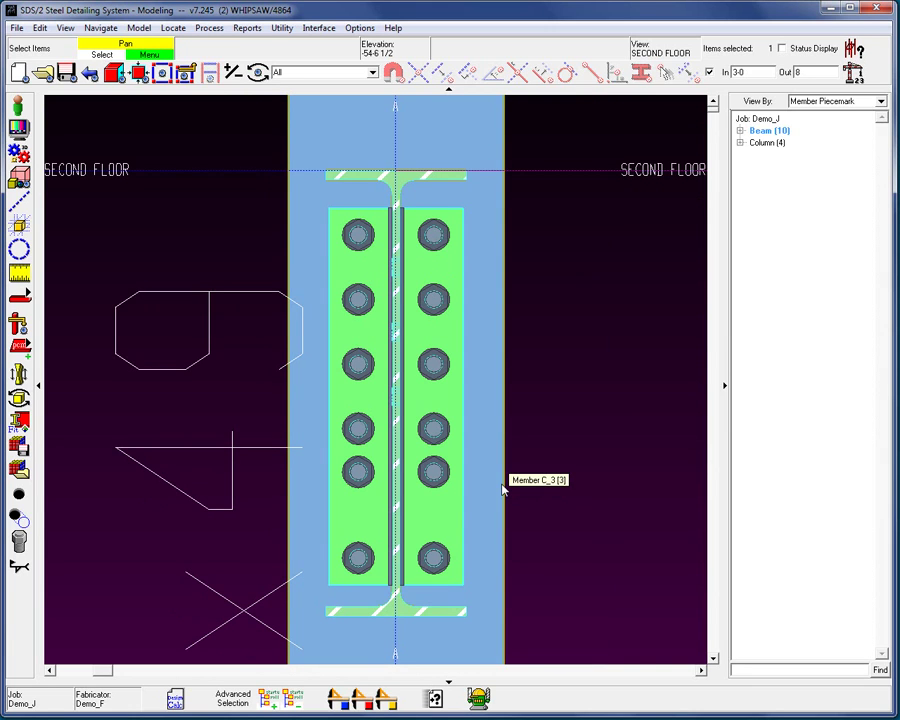
{"action": "key", "text": "f"}
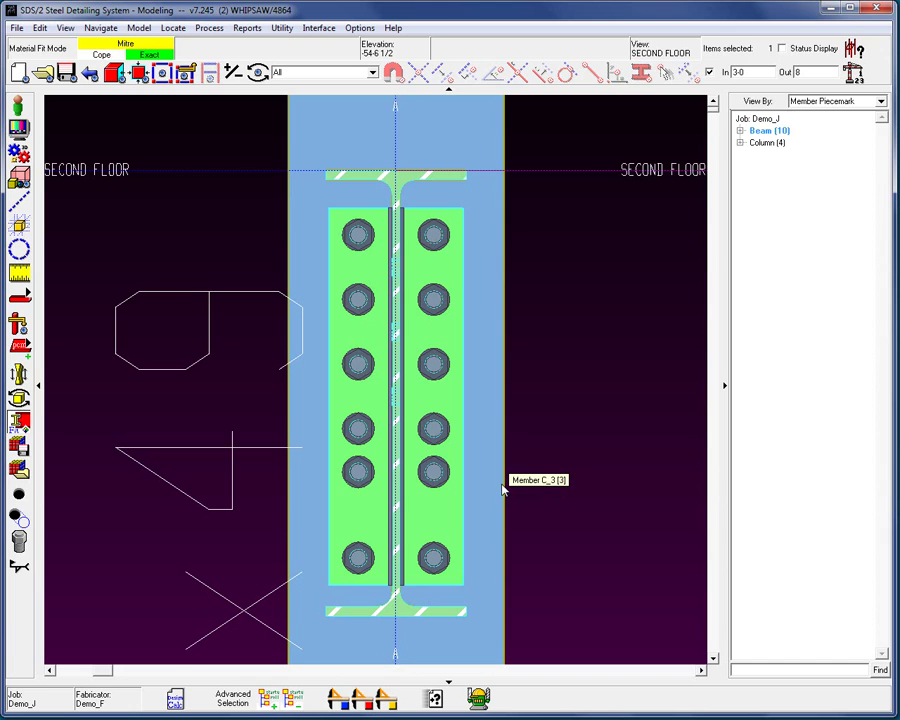
{"action": "left_click", "coordinate": [503, 489]}
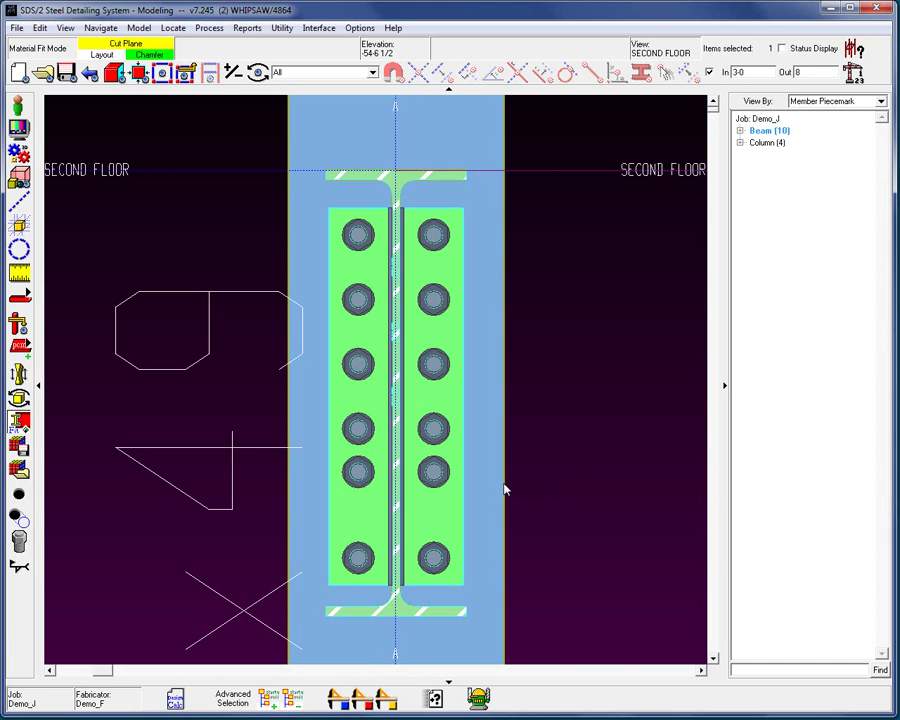
{"action": "left_click", "coordinate": [503, 489]}
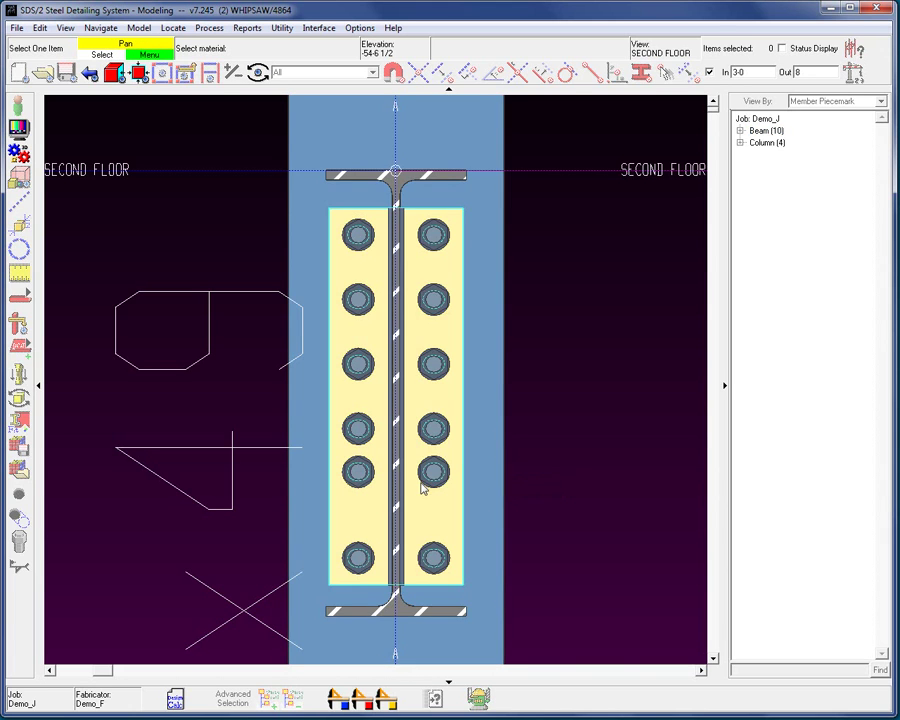
{"action": "left_click", "coordinate": [449, 500]}
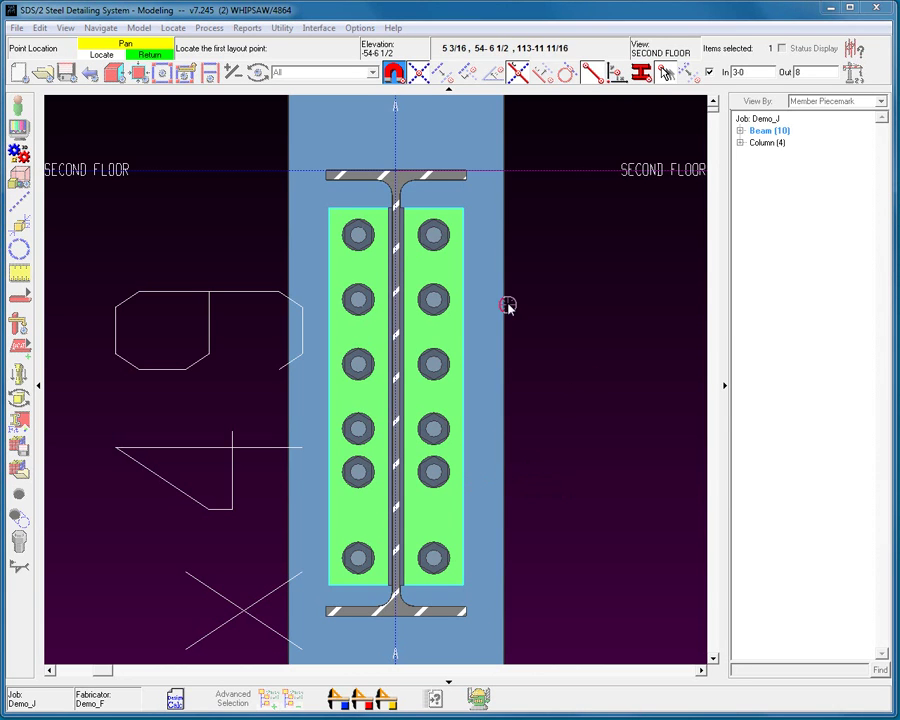
{"action": "left_click", "coordinate": [431, 191]}
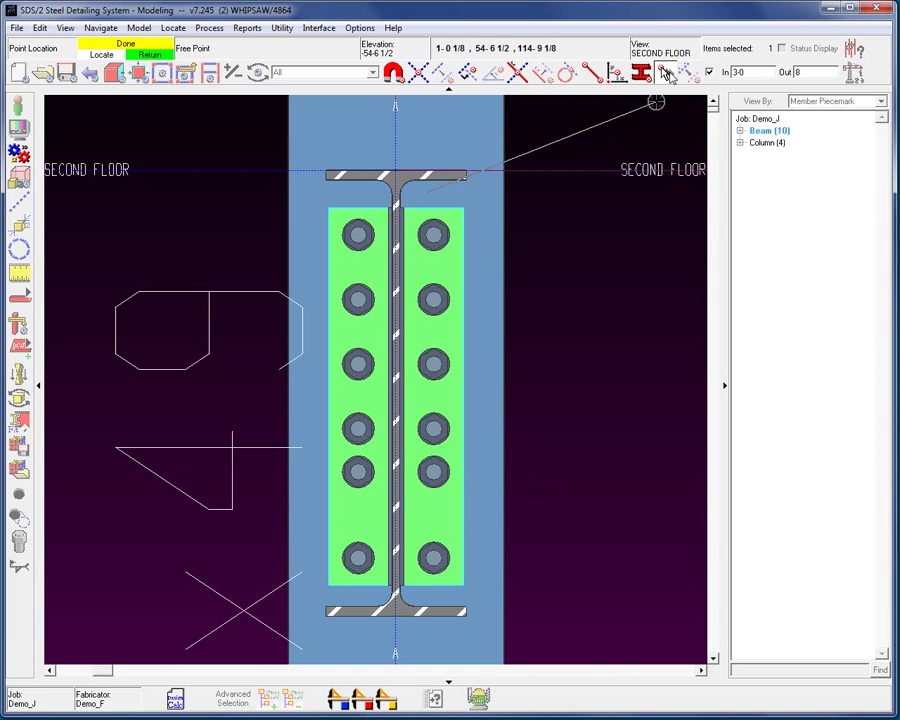
{"action": "left_click", "coordinate": [415, 245]}
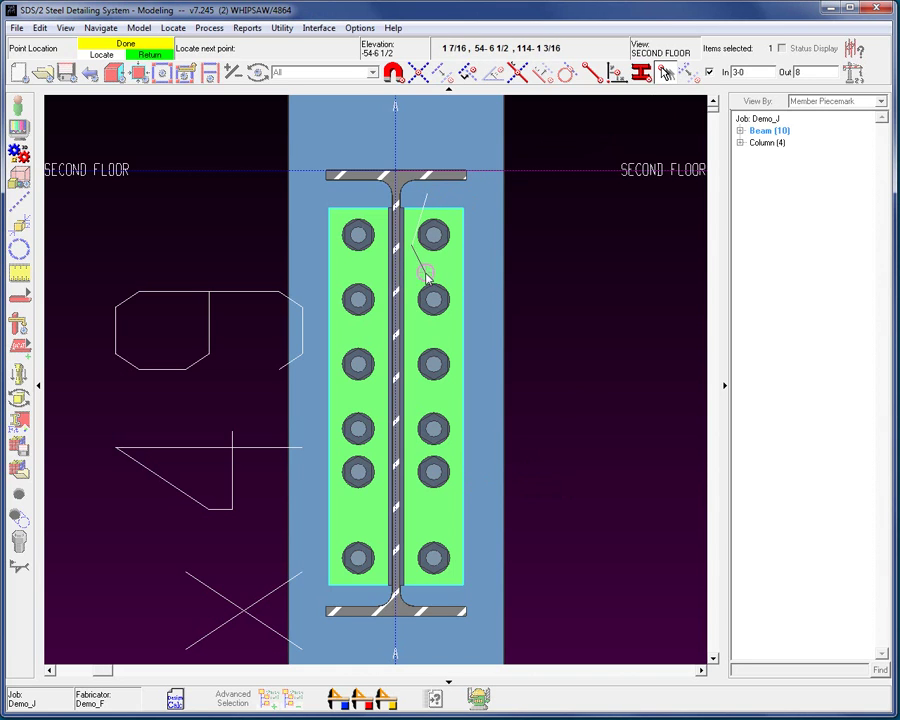
{"action": "left_click", "coordinate": [428, 272]}
{"action": "left_click", "coordinate": [473, 281]}
{"action": "left_click", "coordinate": [477, 337]}
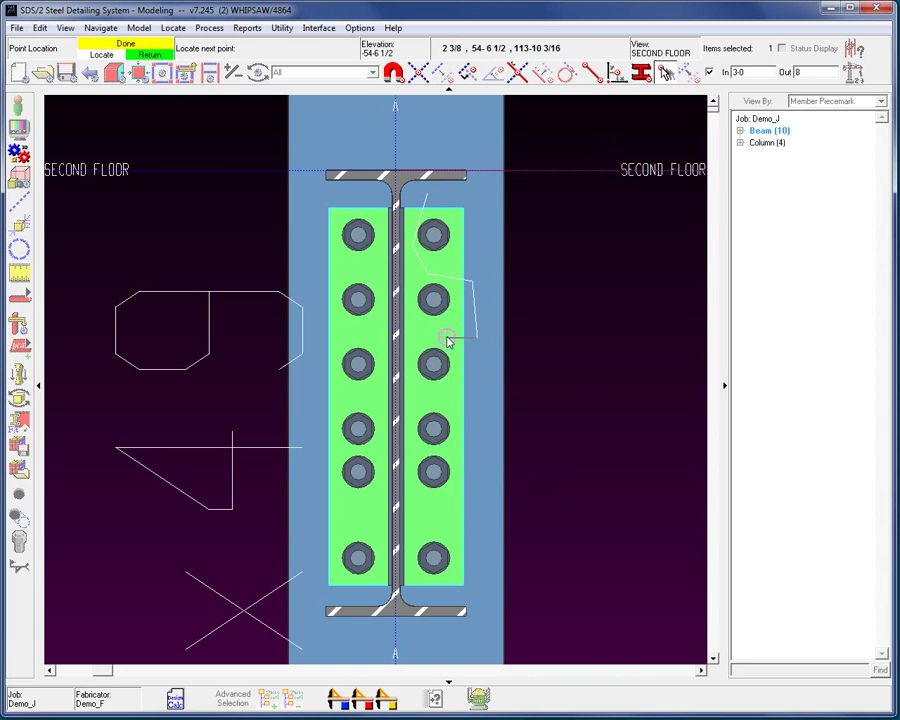
{"action": "left_click", "coordinate": [426, 334]}
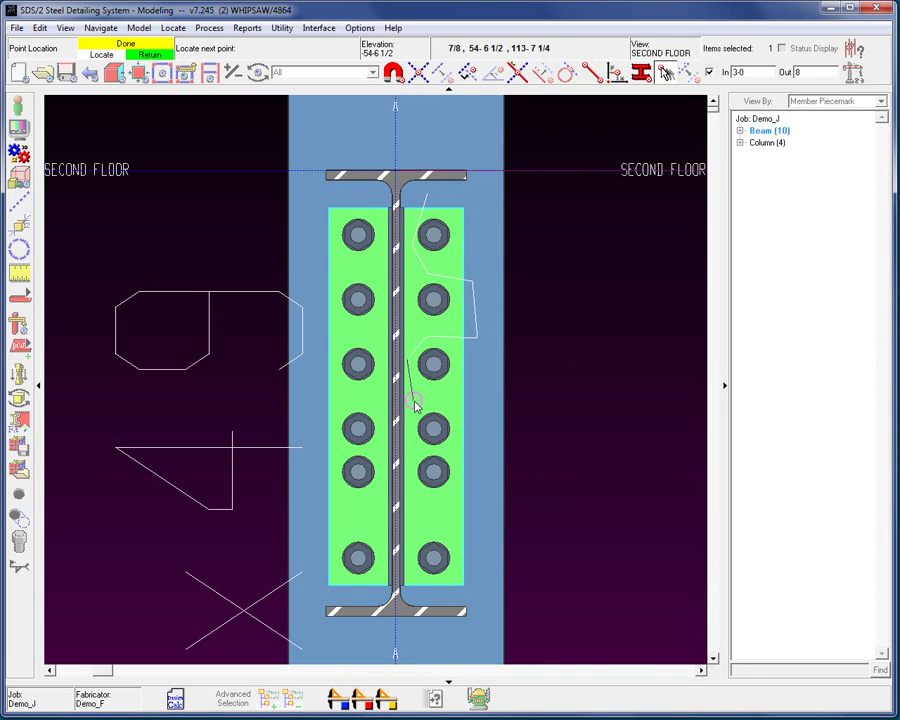
{"action": "left_click", "coordinate": [414, 401]}
{"action": "left_click", "coordinate": [484, 403]}
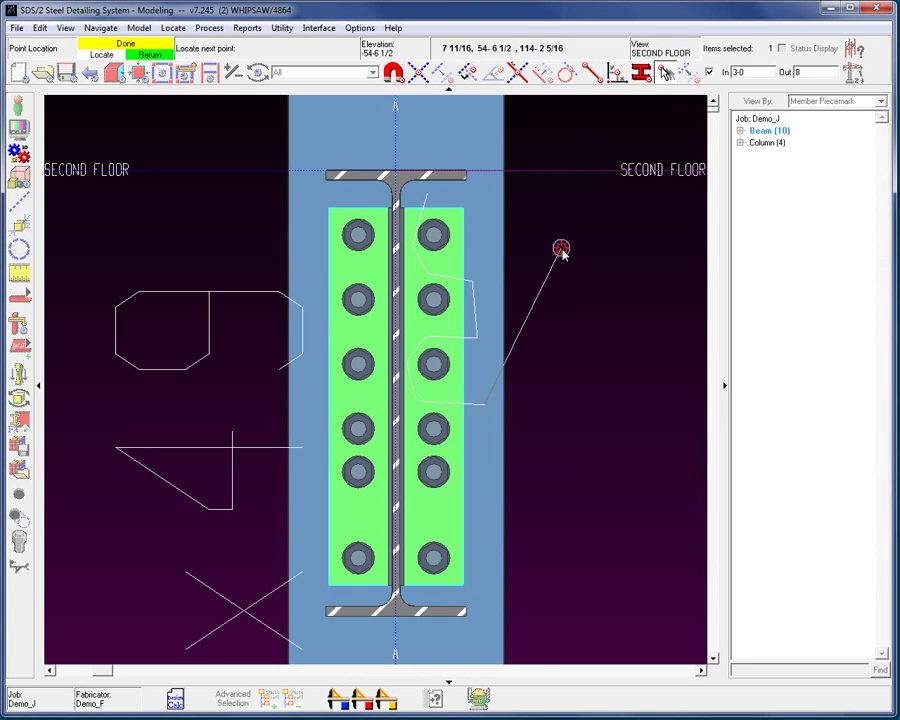
{"action": "left_click", "coordinate": [561, 250]}
{"action": "middle_click", "coordinate": [550, 222]}
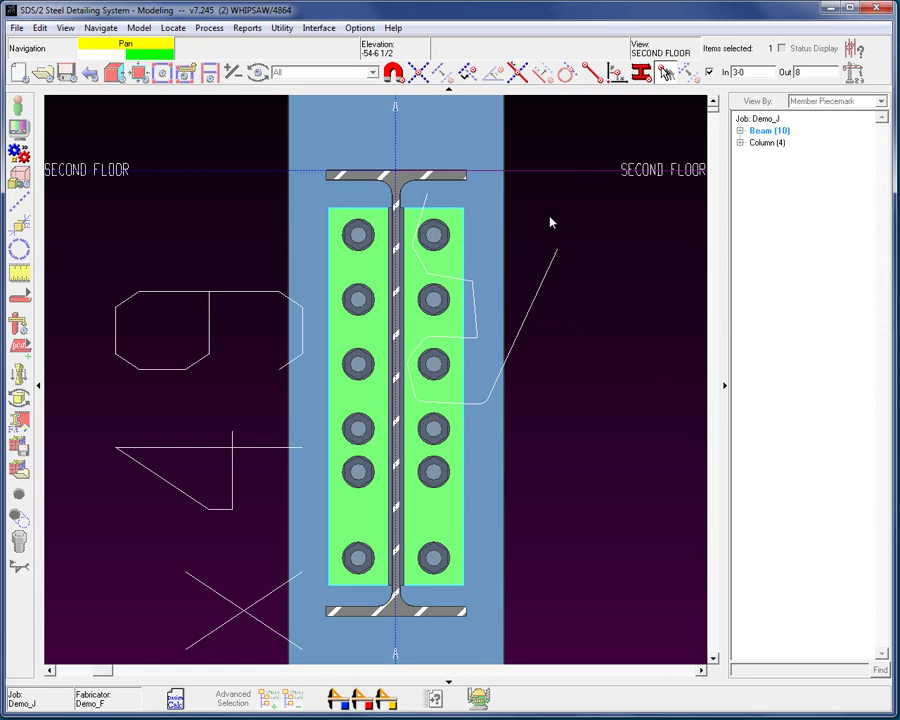
{"action": "left_click", "coordinate": [609, 342]}
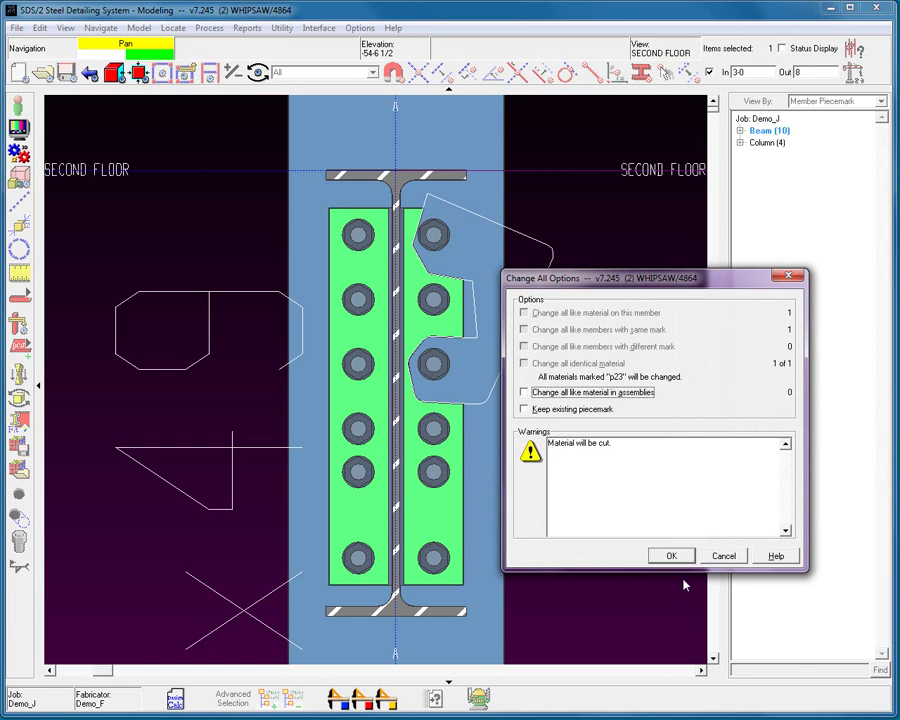
{"action": "left_click", "coordinate": [671, 555]}
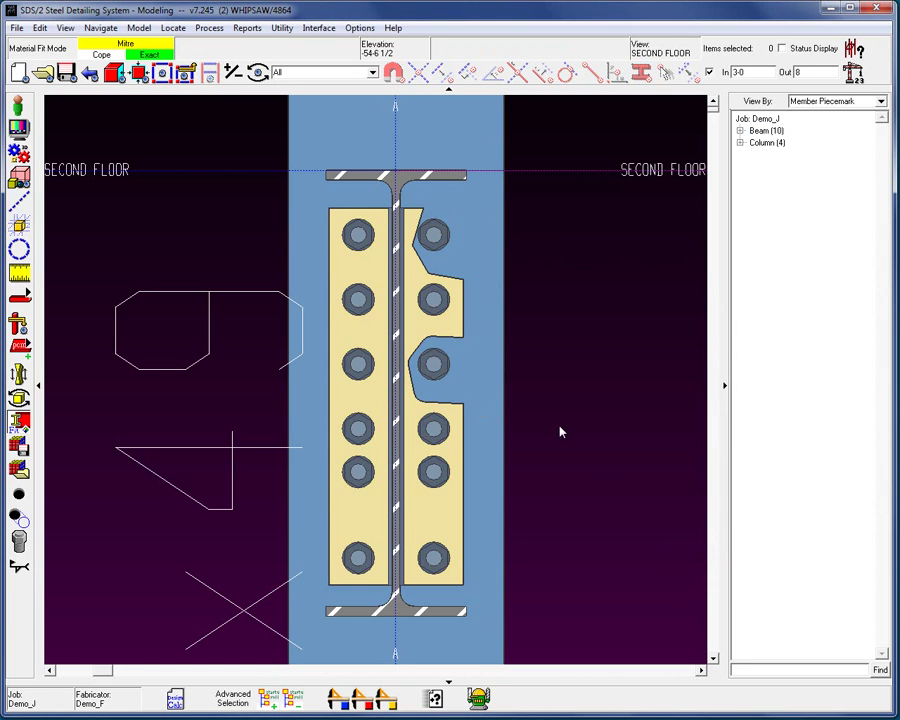
Step: Delete the two bolts left in the notched areas of the end plate
{"action": "left_click", "coordinate": [269, 476]}
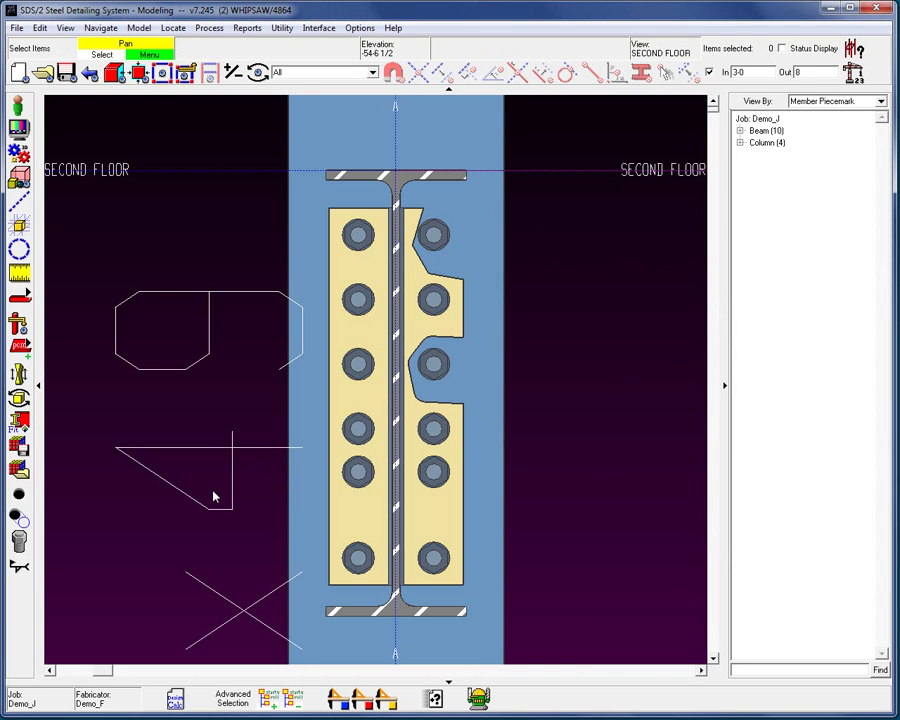
{"action": "left_click", "coordinate": [392, 468]}
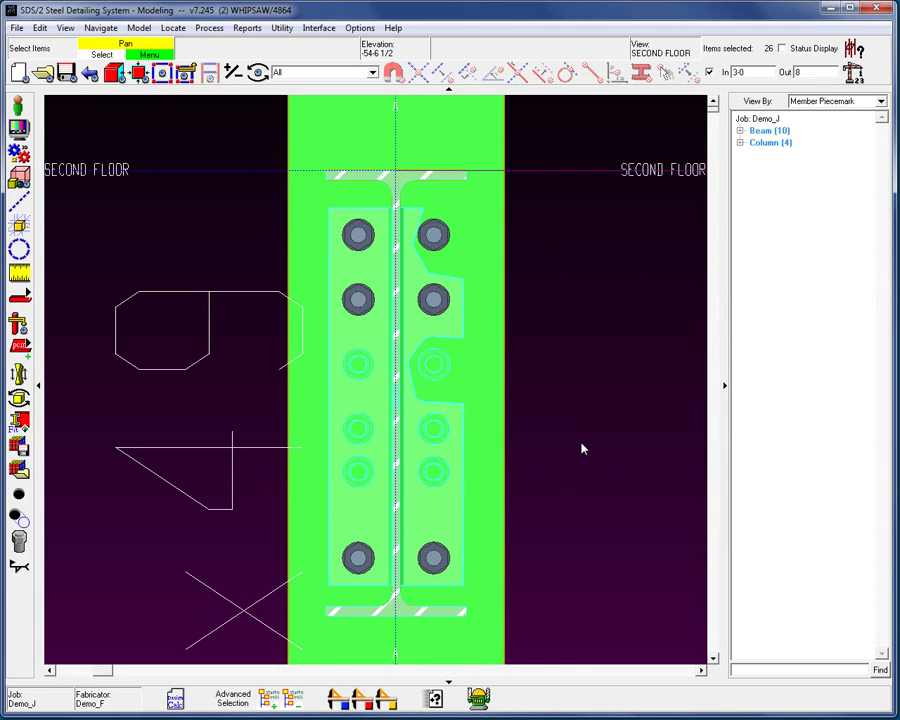
{"action": "key", "text": "Delete"}
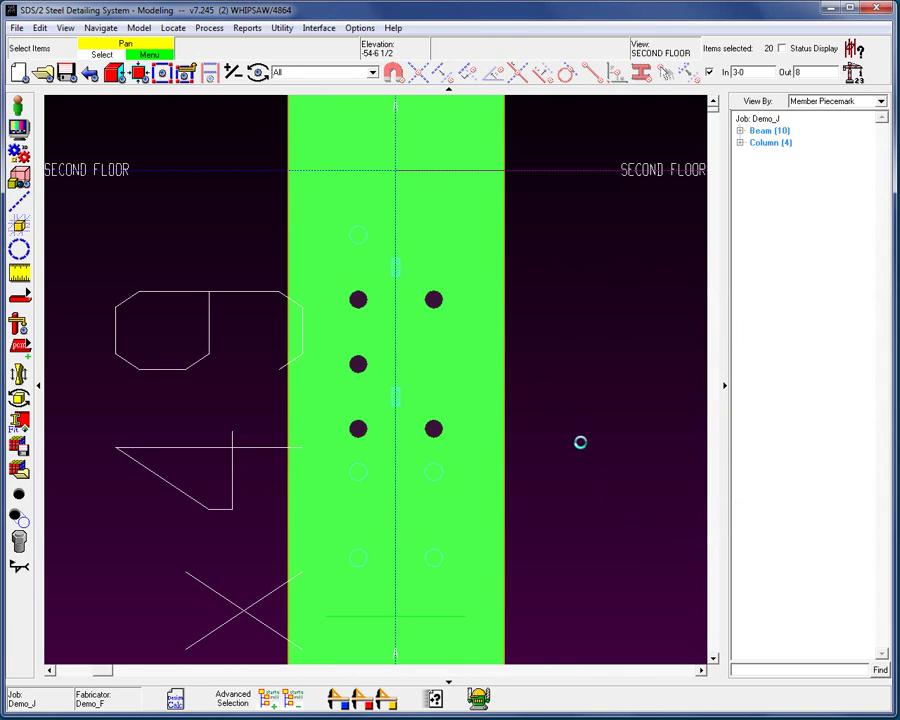
{"action": "left_click", "coordinate": [570, 383]}
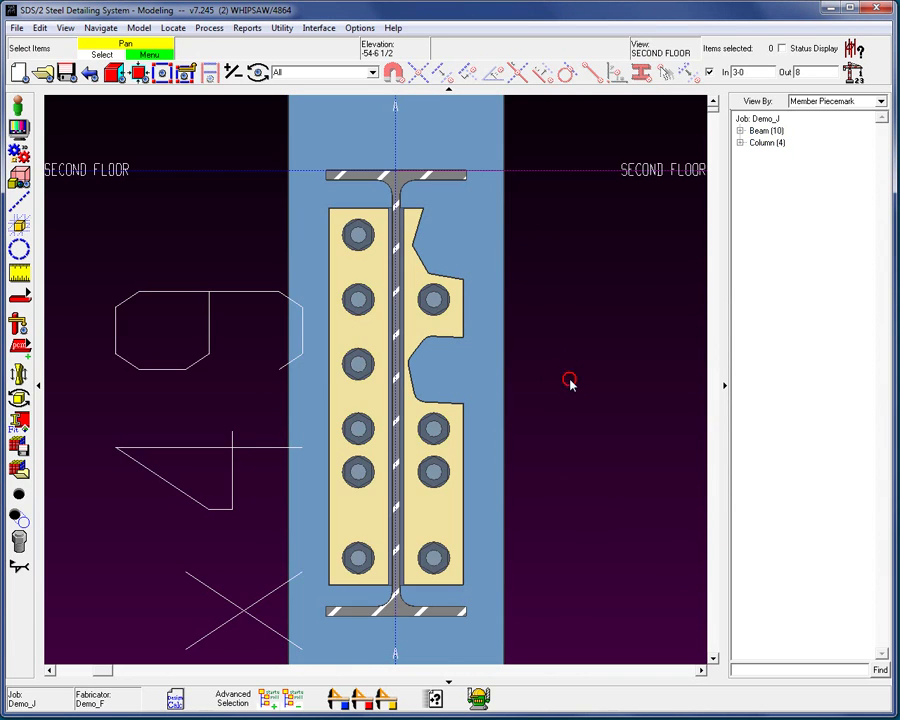
Step: Turn off the Graphical option for the beam's right end connection, apply the edit and inspect the regenerated end plate in 3D
{"action": "scroll", "coordinate": [570, 385], "scroll_direction": "down", "scroll_amount": 1}
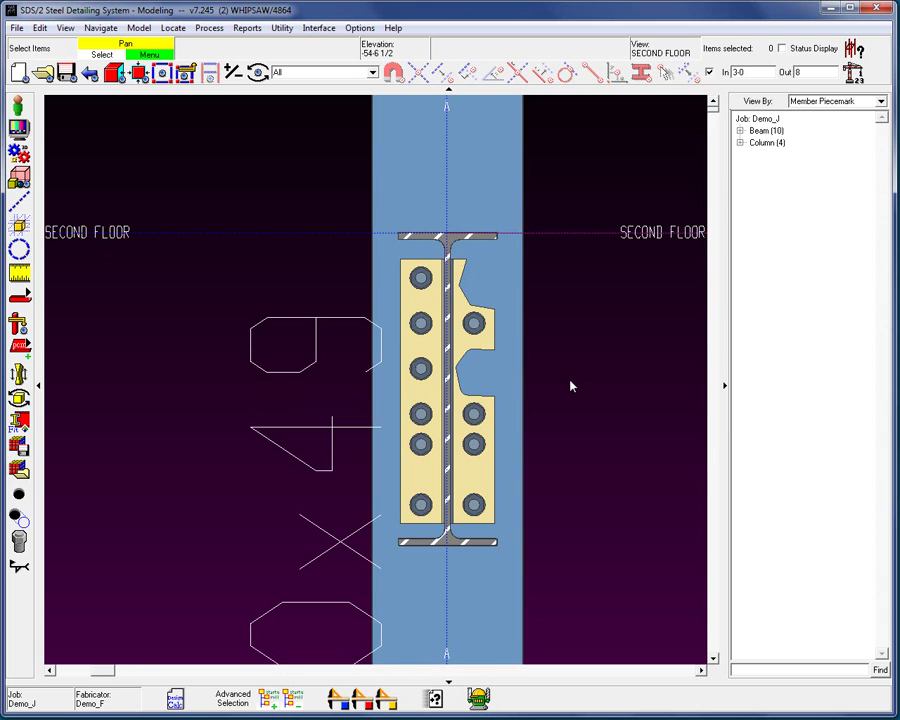
{"action": "double_click", "coordinate": [447, 250]}
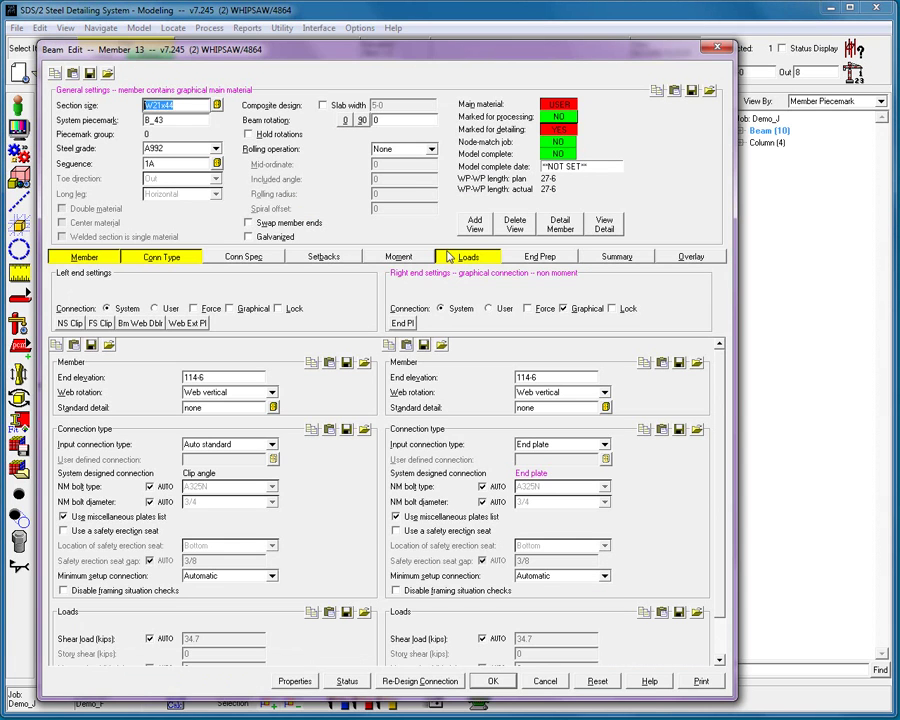
{"action": "left_click", "coordinate": [569, 308]}
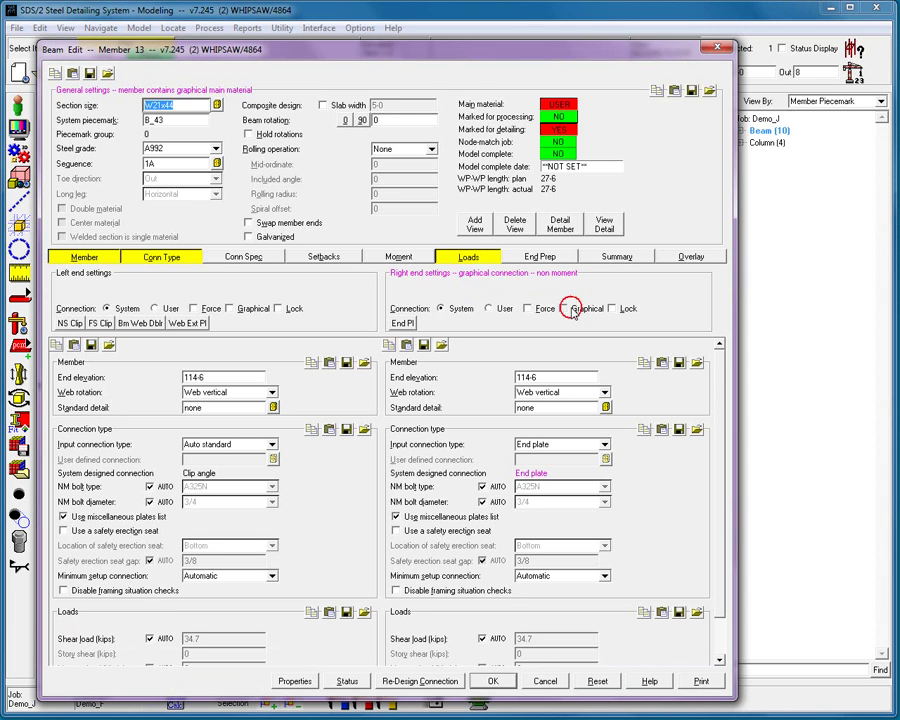
{"action": "left_click", "coordinate": [486, 681]}
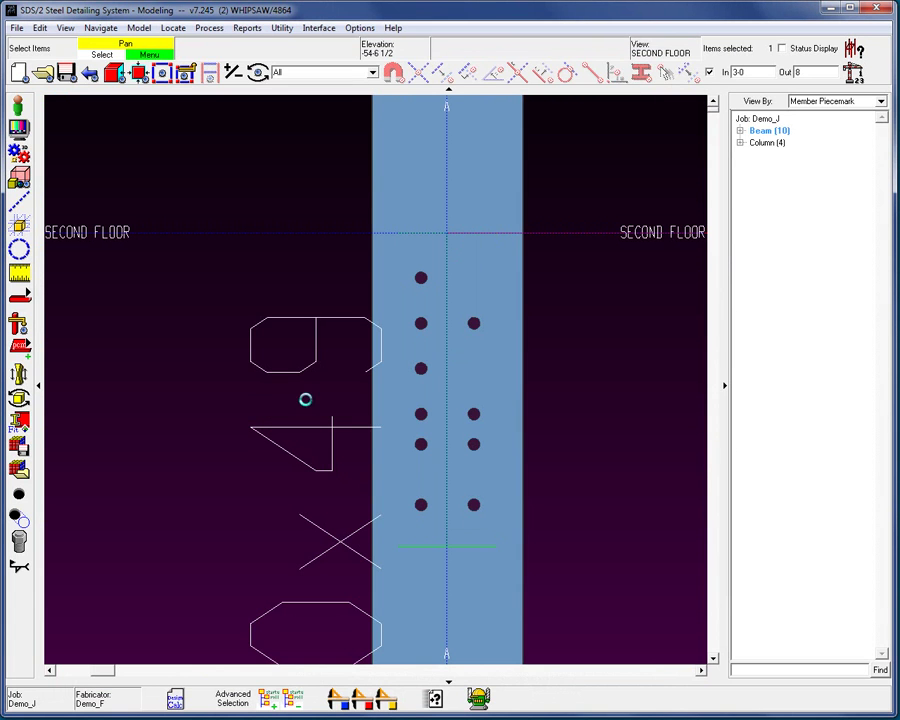
{"action": "middle_click_drag", "start_coordinate": [465, 475], "coordinate": [321, 490]}
{"action": "left_click", "coordinate": [242, 492]}
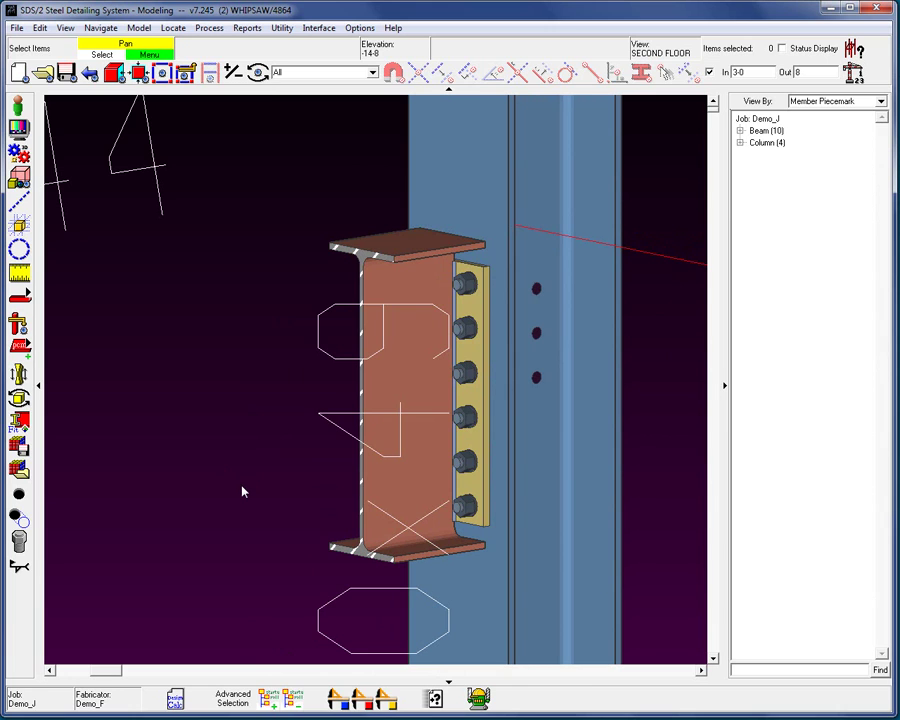